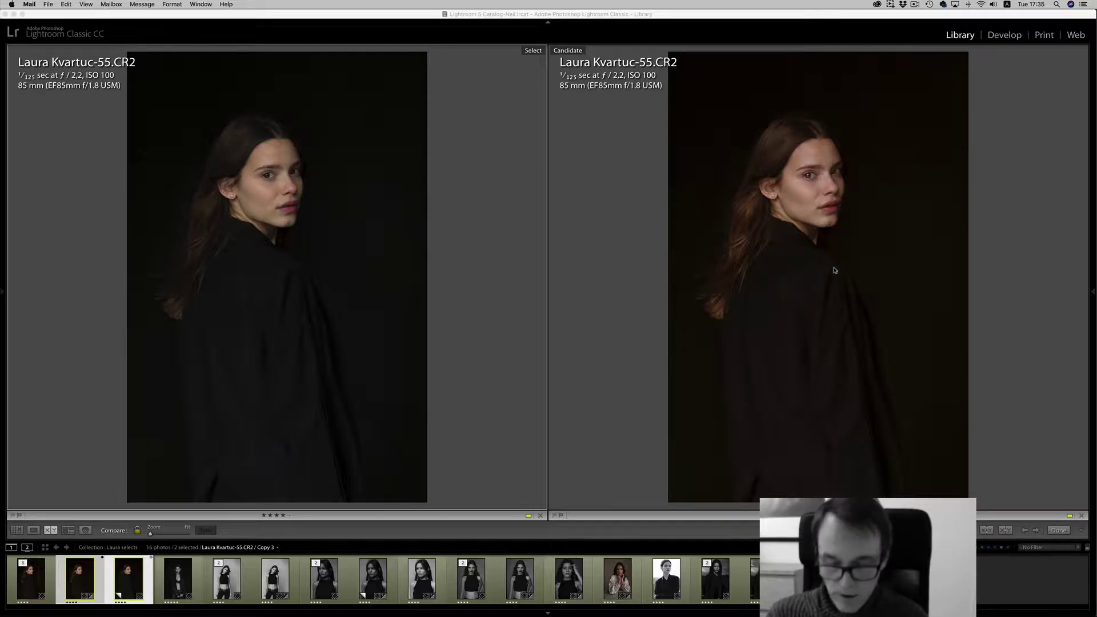
Leave the side-by-side comparison, select only the unedited virtual copy, Copy 3, and open it for developing
{"action": "left_click", "coordinate": [605, 289]}
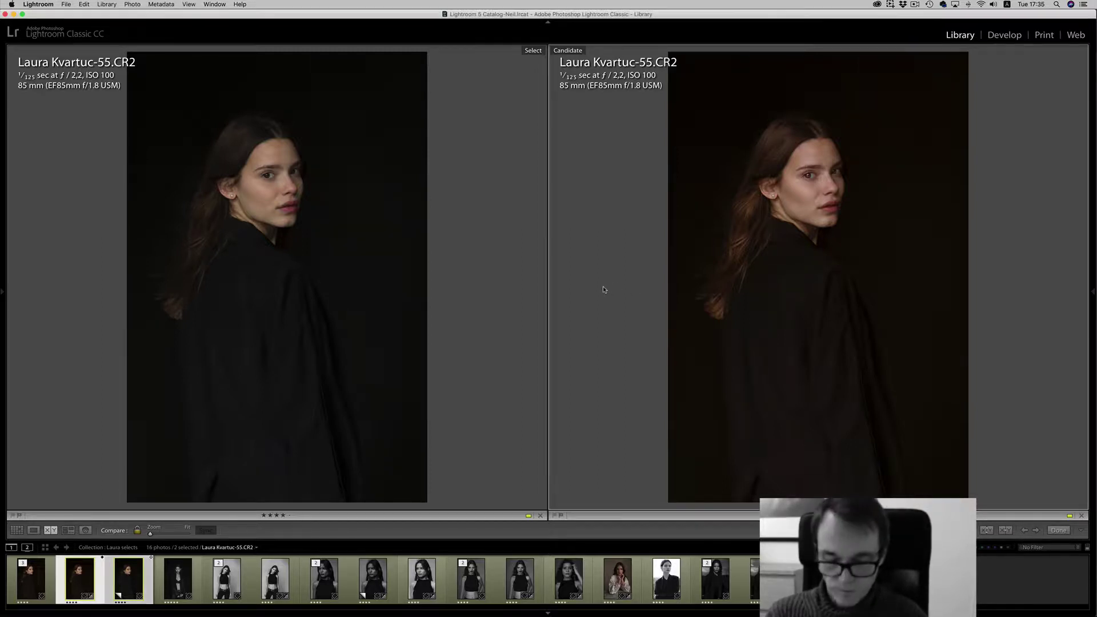
{"action": "key", "text": "g"}
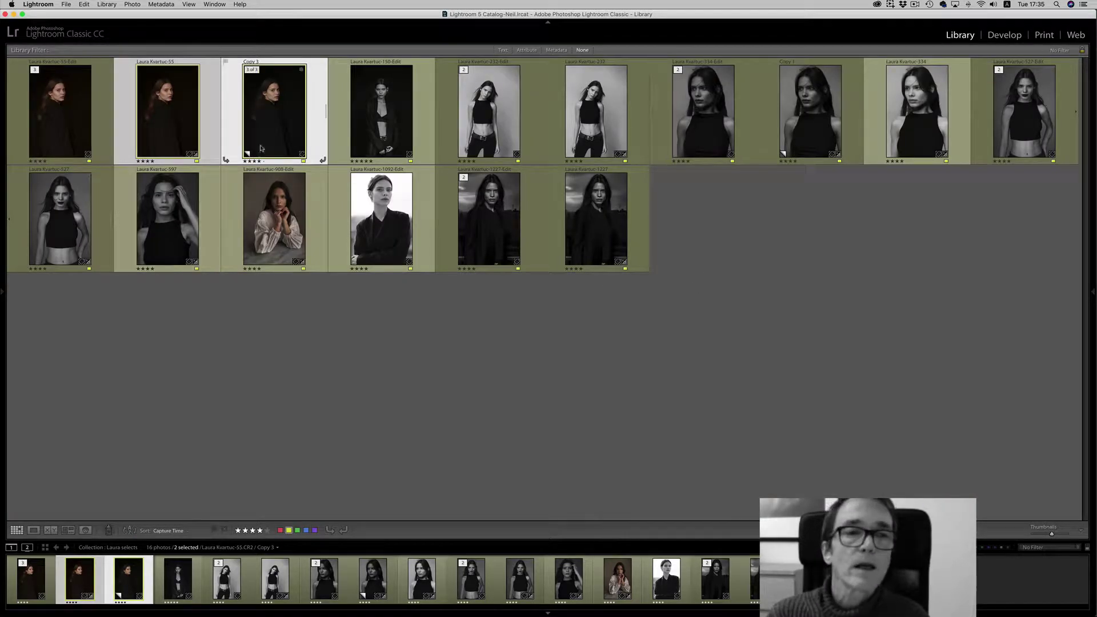
{"action": "left_click", "coordinate": [313, 116]}
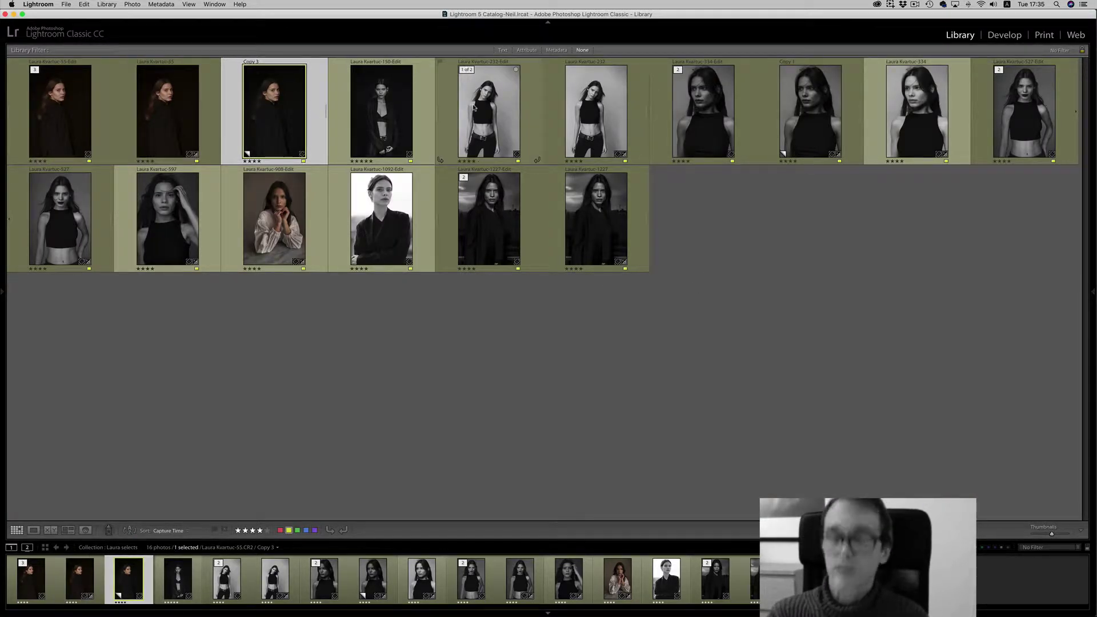
{"action": "key", "text": "d"}
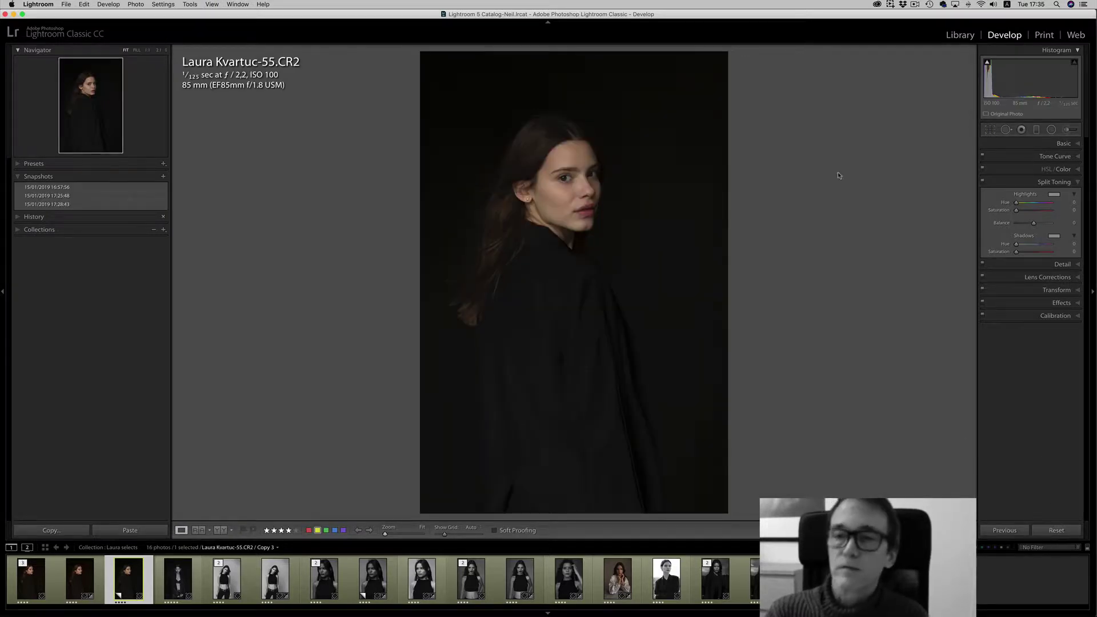
Adjust the portrait's white balance to a Temp of 5,275 and a Tint of +11
{"action": "left_click", "coordinate": [1064, 144]}
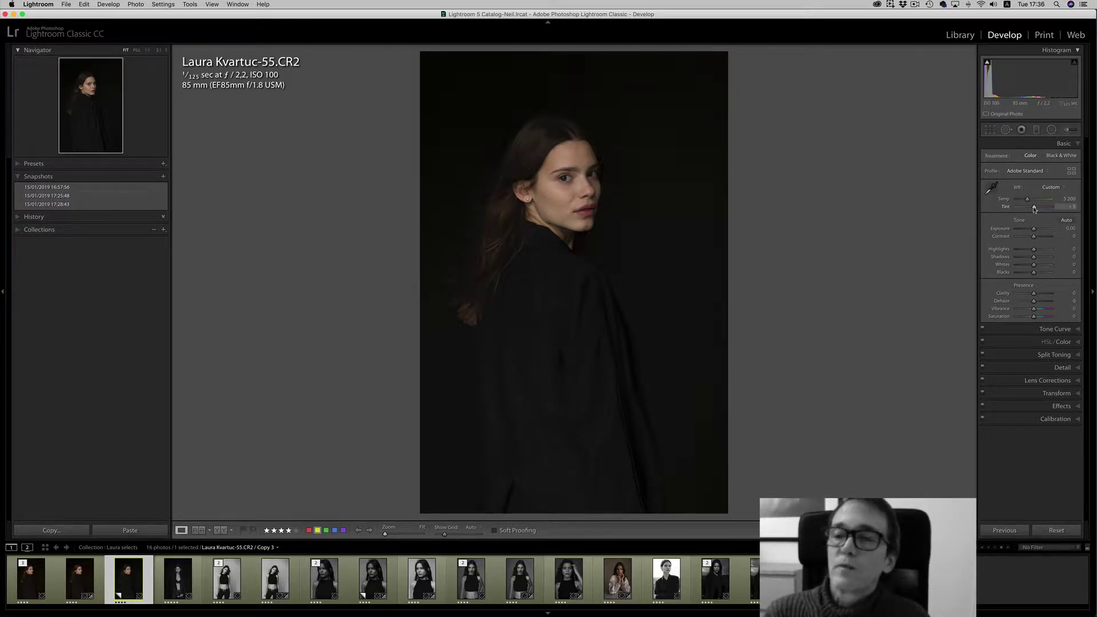
{"action": "left_click_drag", "start_coordinate": [1035, 210], "coordinate": [1036, 209]}
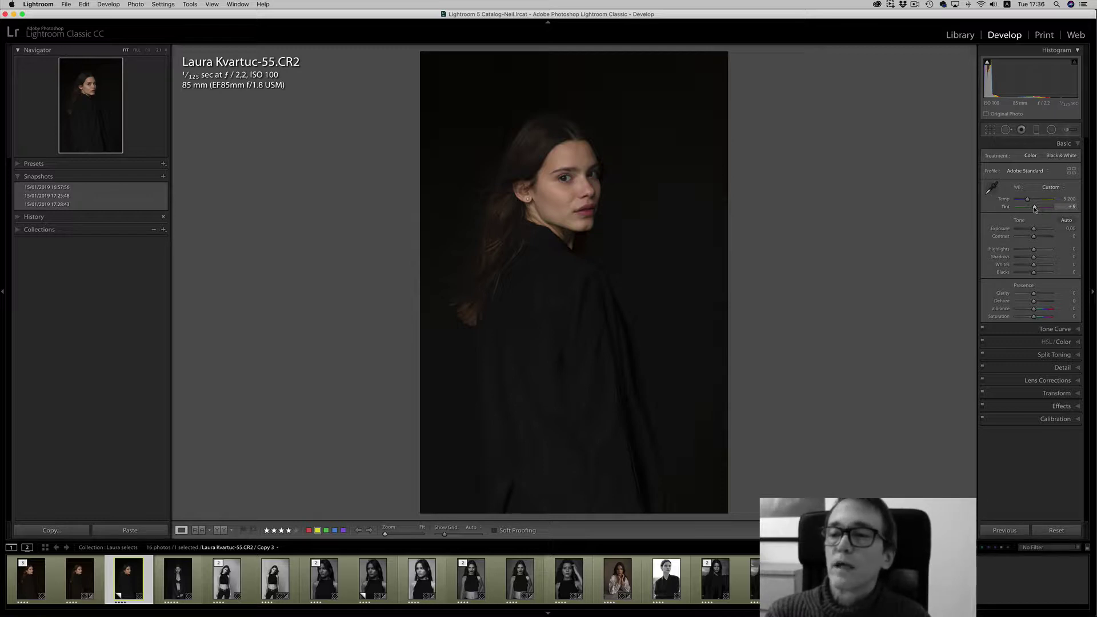
{"action": "left_click_drag", "start_coordinate": [1035, 209], "coordinate": [1036, 210]}
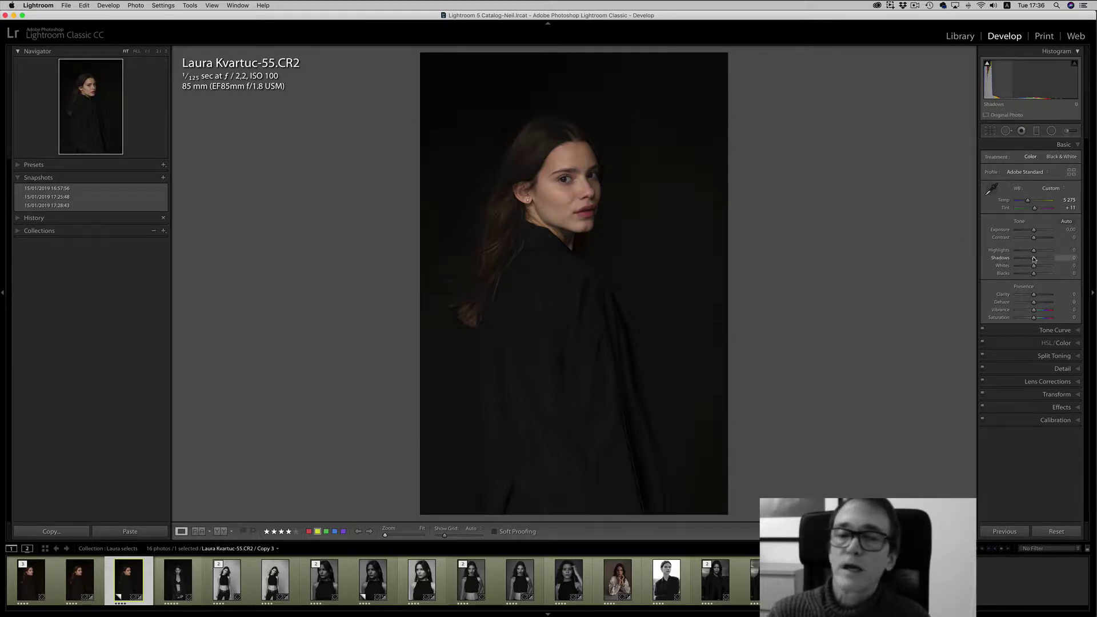
Set the basic tone and color to Highlights +2, Shadows +10, Whites +7, Vibrance +5 and Saturation -3
{"action": "left_click_drag", "start_coordinate": [1035, 259], "coordinate": [1036, 260]}
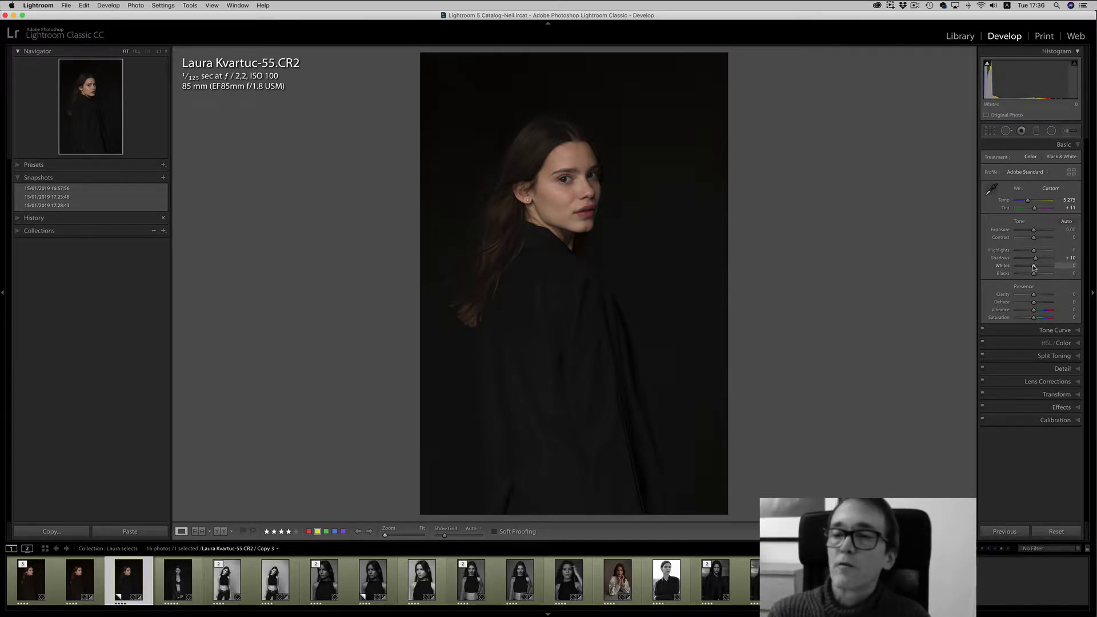
{"action": "left_click_drag", "start_coordinate": [1034, 268], "coordinate": [1036, 268]}
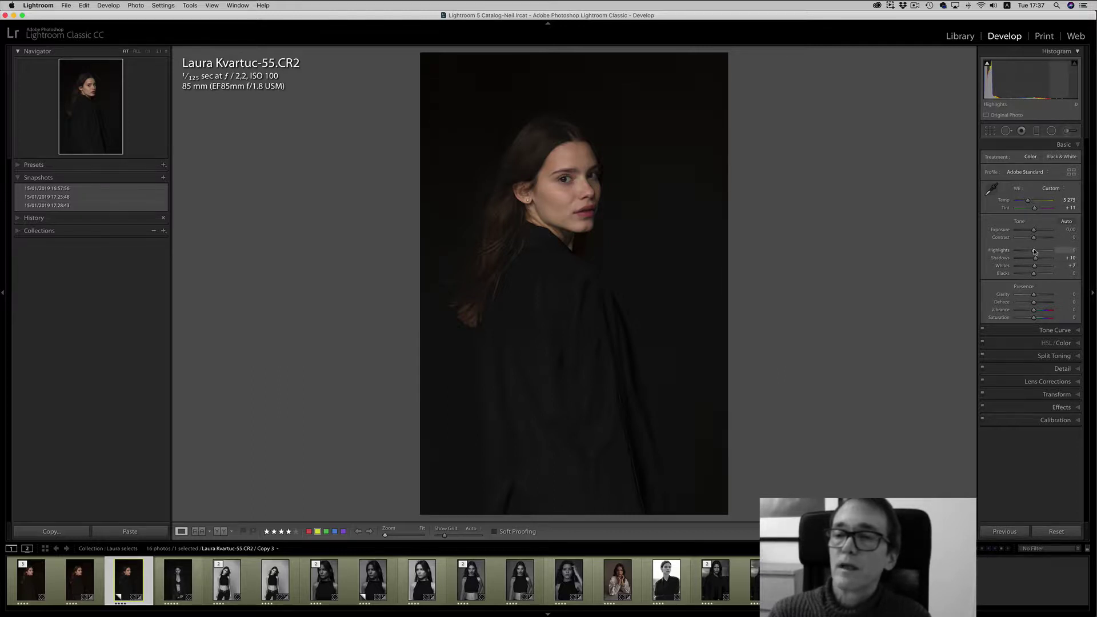
{"action": "left_click_drag", "start_coordinate": [1036, 252], "coordinate": [1035, 251]}
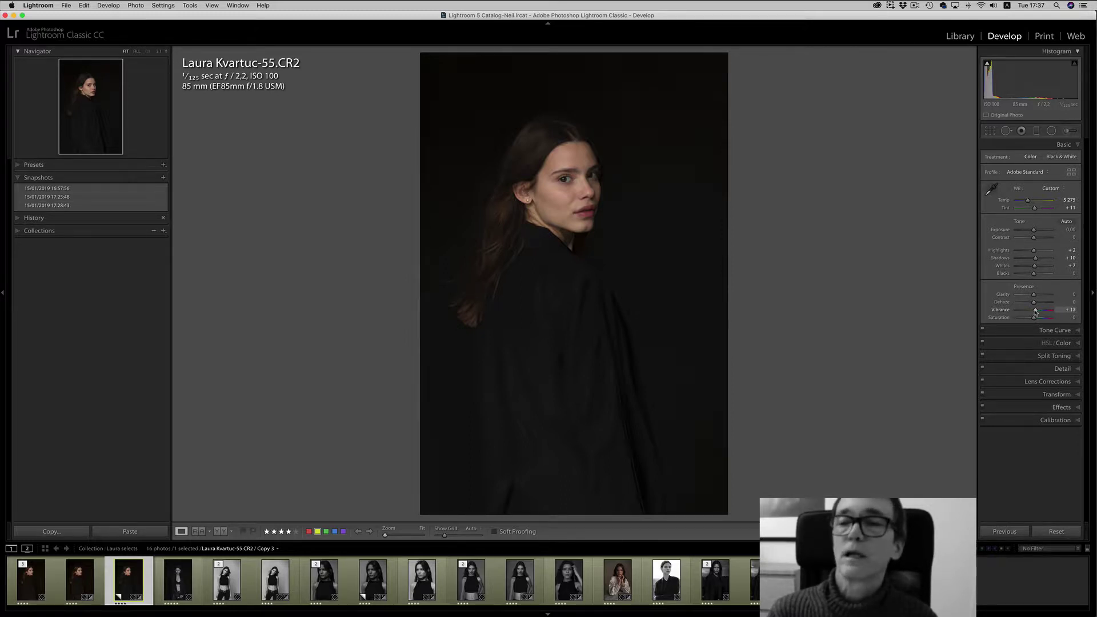
{"action": "left_click_drag", "start_coordinate": [1036, 312], "coordinate": [1035, 312]}
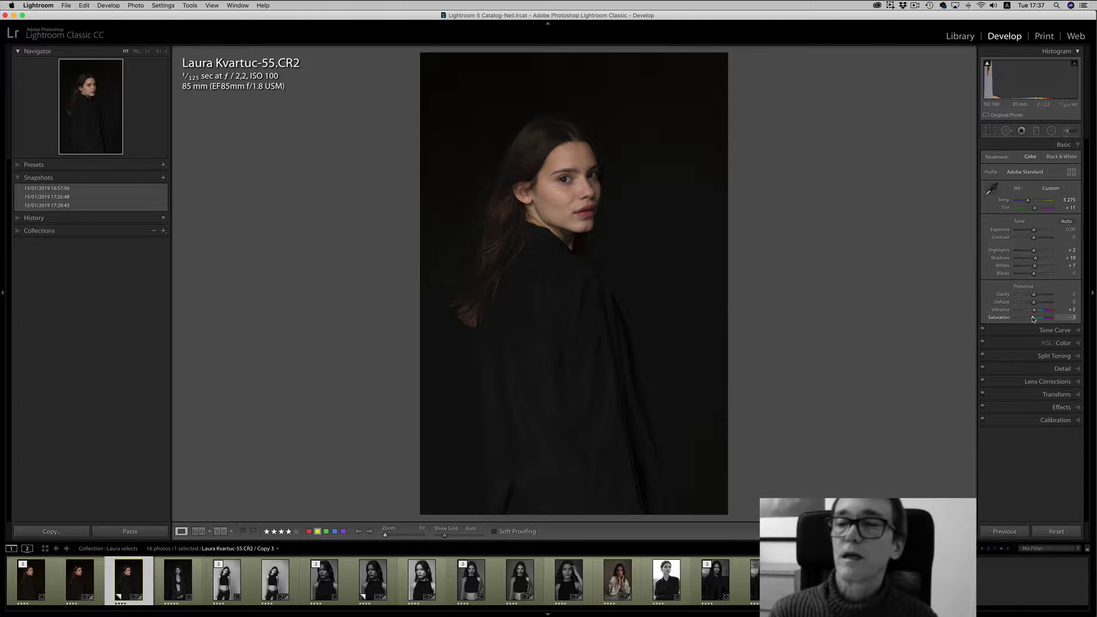
Spread the tone curve's outer region splits toward both ends and set its Highlights to +20 and Darks to +5
{"action": "left_click", "coordinate": [1055, 330]}
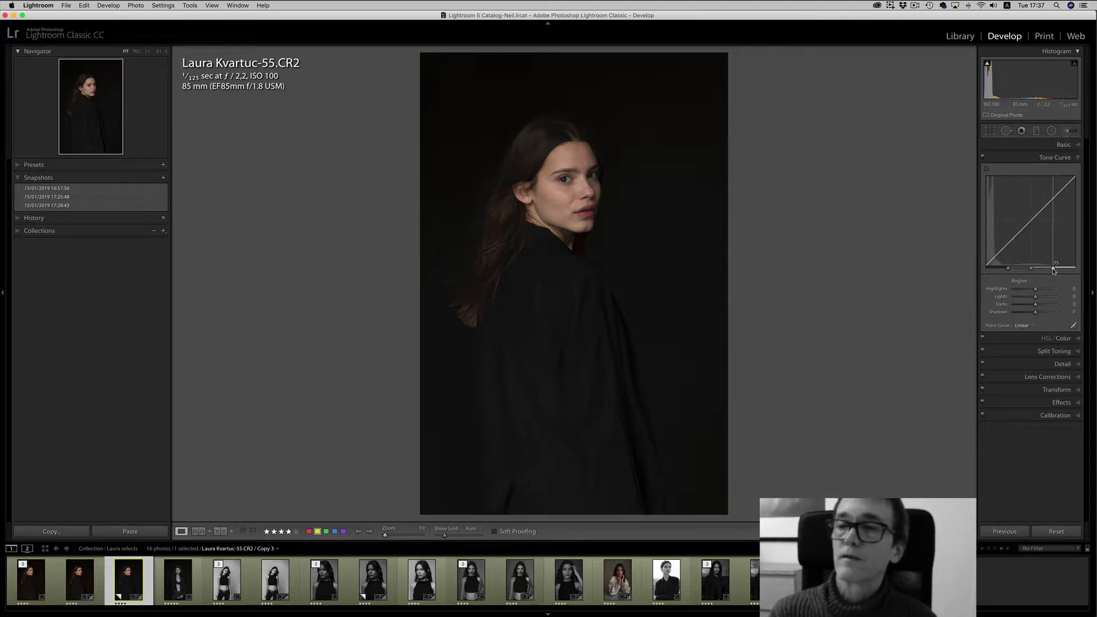
{"action": "left_click_drag", "start_coordinate": [1054, 270], "coordinate": [988, 271]}
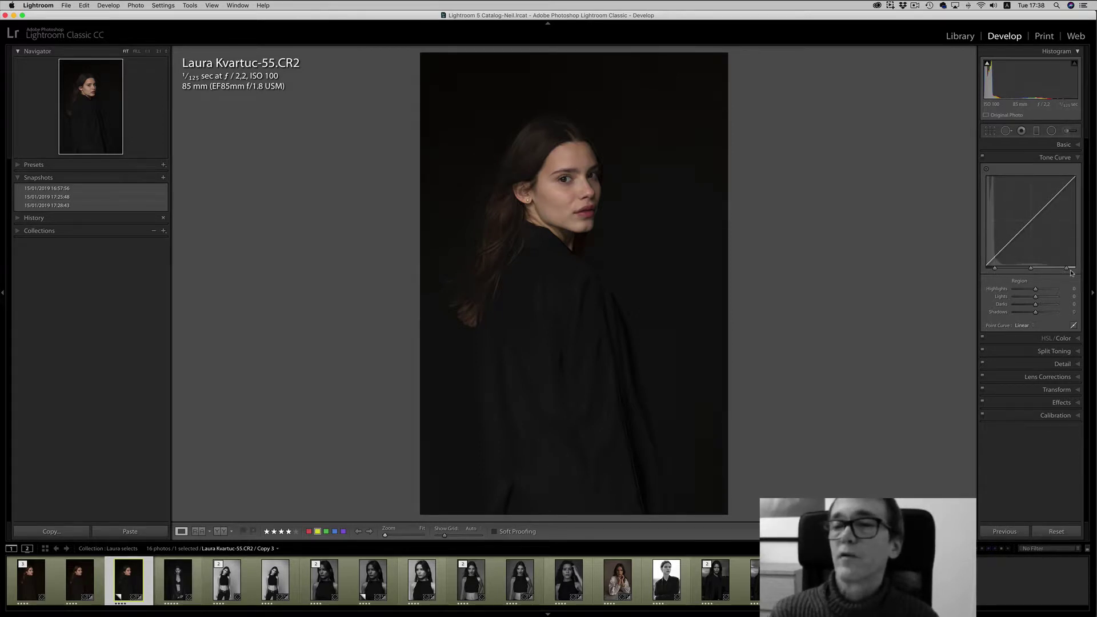
{"action": "left_click_drag", "start_coordinate": [1037, 292], "coordinate": [1040, 291]}
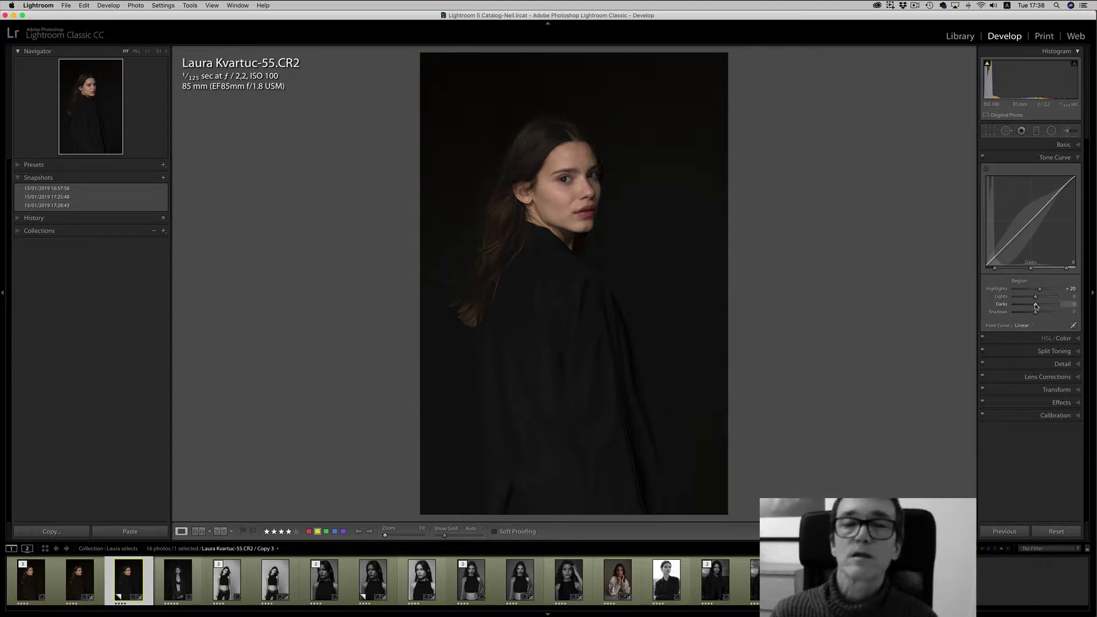
{"action": "left_click_drag", "start_coordinate": [1037, 306], "coordinate": [1036, 306]}
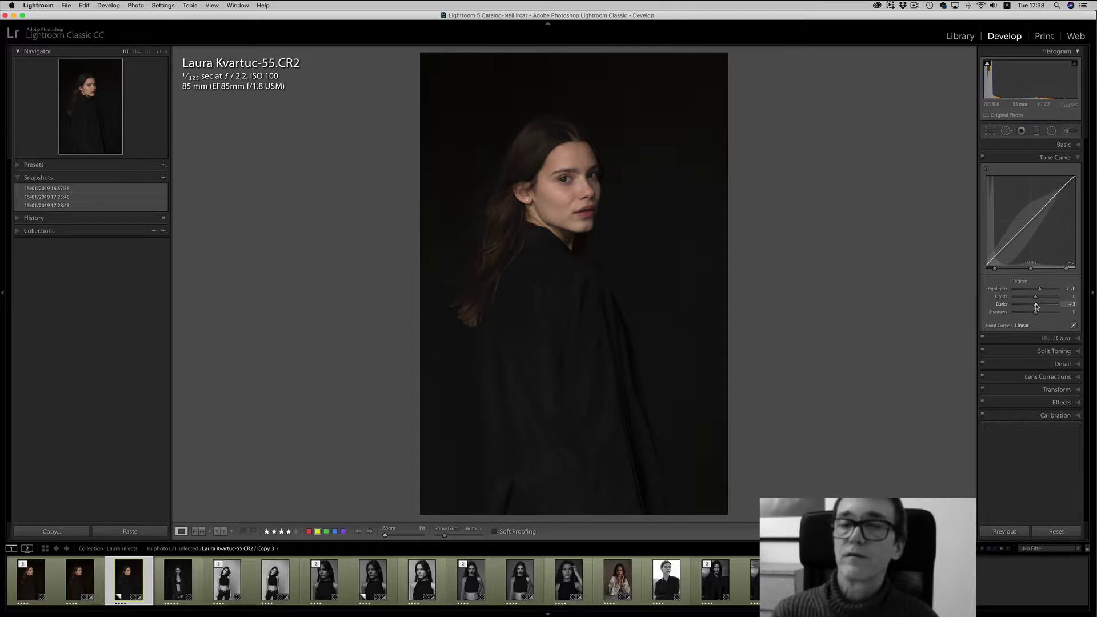
{"action": "left_click_drag", "start_coordinate": [1037, 307], "coordinate": [1037, 307]}
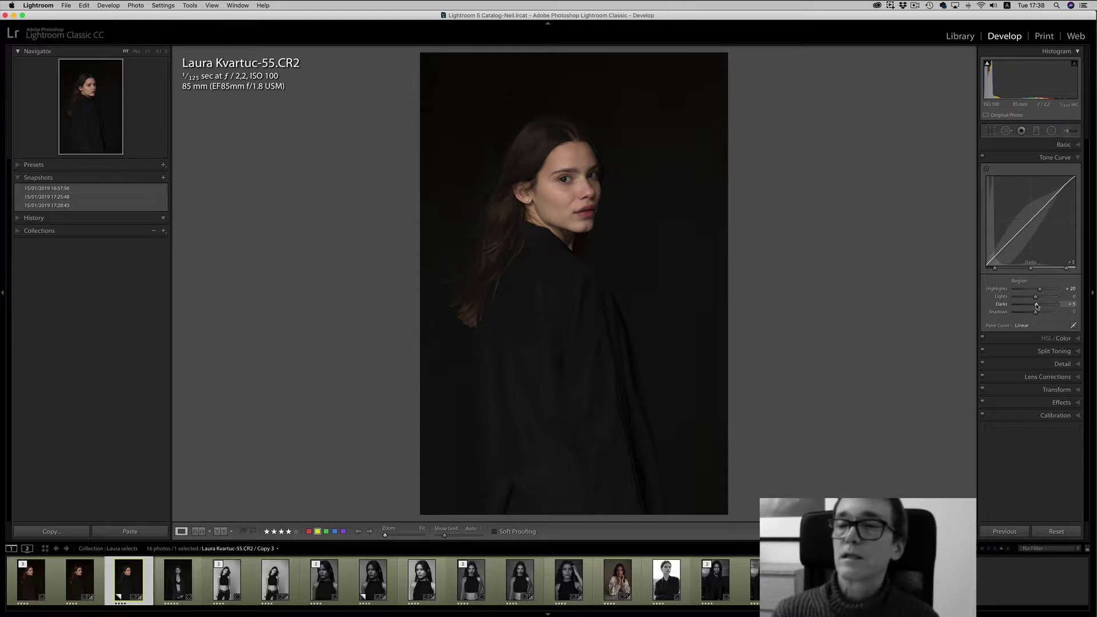
{"action": "left_click_drag", "start_coordinate": [1037, 307], "coordinate": [1037, 307]}
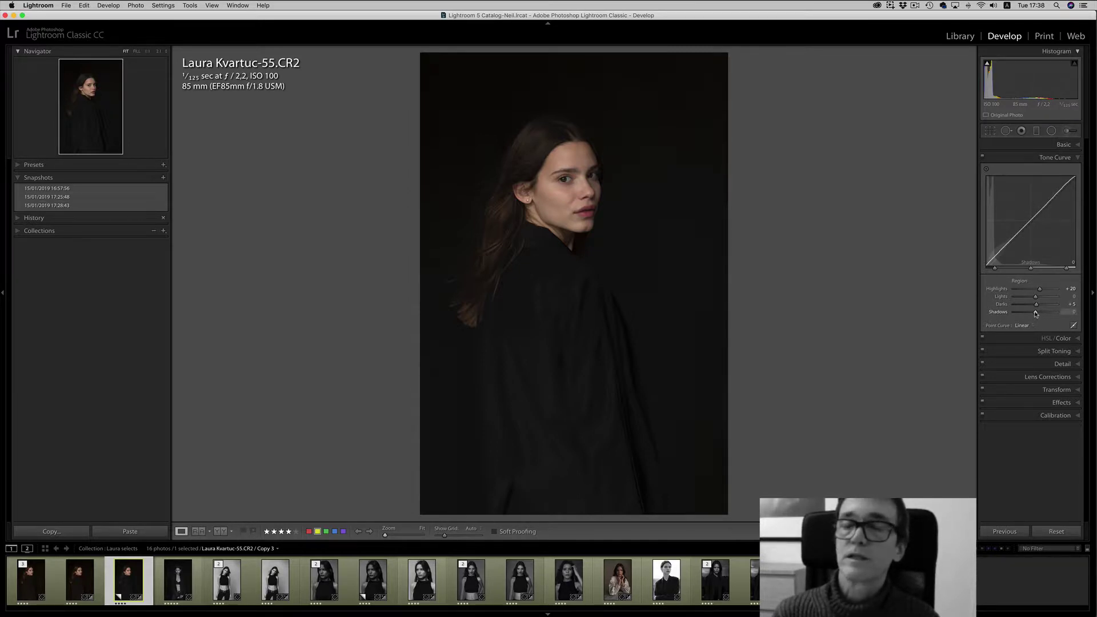
Adjust the skin colors in HSL: Red Luminance +7, Orange Saturation -3 and Orange Luminance +2
{"action": "left_click", "coordinate": [1064, 338]}
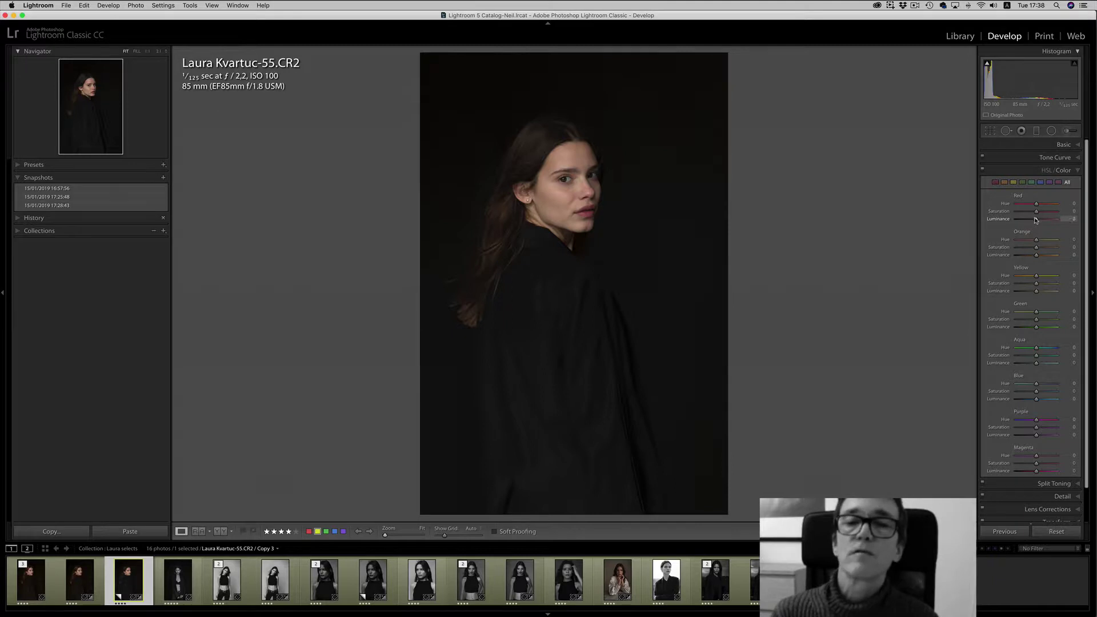
{"action": "mouse_move", "coordinate": [1037, 220]}
{"action": "left_mouse_down"}
{"action": "mouse_move", "coordinate": [1026, 222]}
{"action": "mouse_move", "coordinate": [1039, 224]}
{"action": "left_mouse_up"}
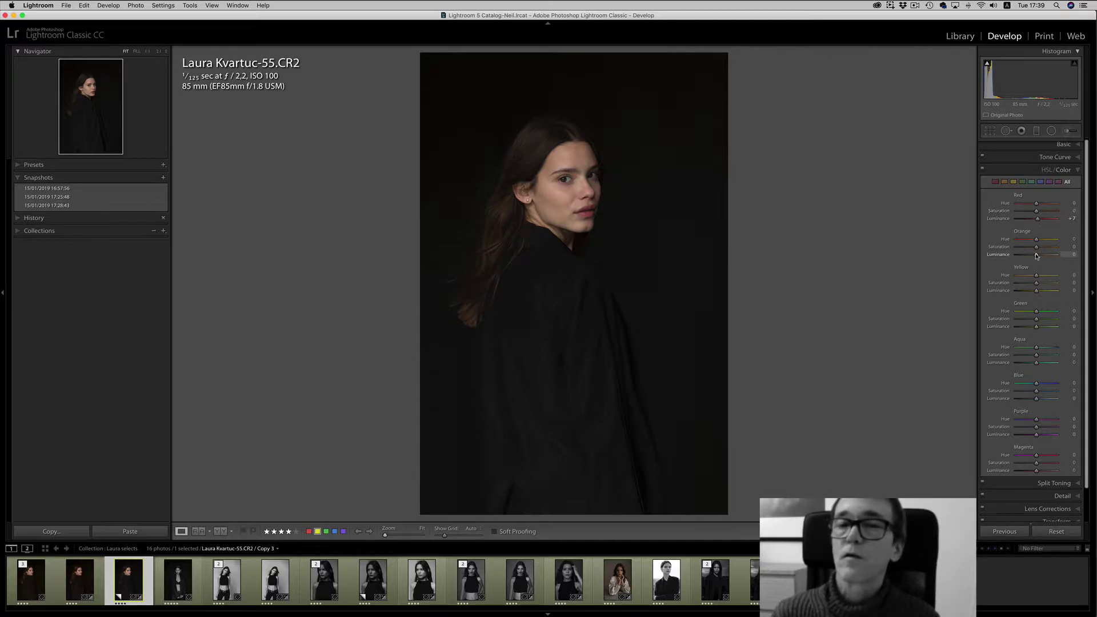
{"action": "left_click_drag", "start_coordinate": [1037, 255], "coordinate": [1037, 257]}
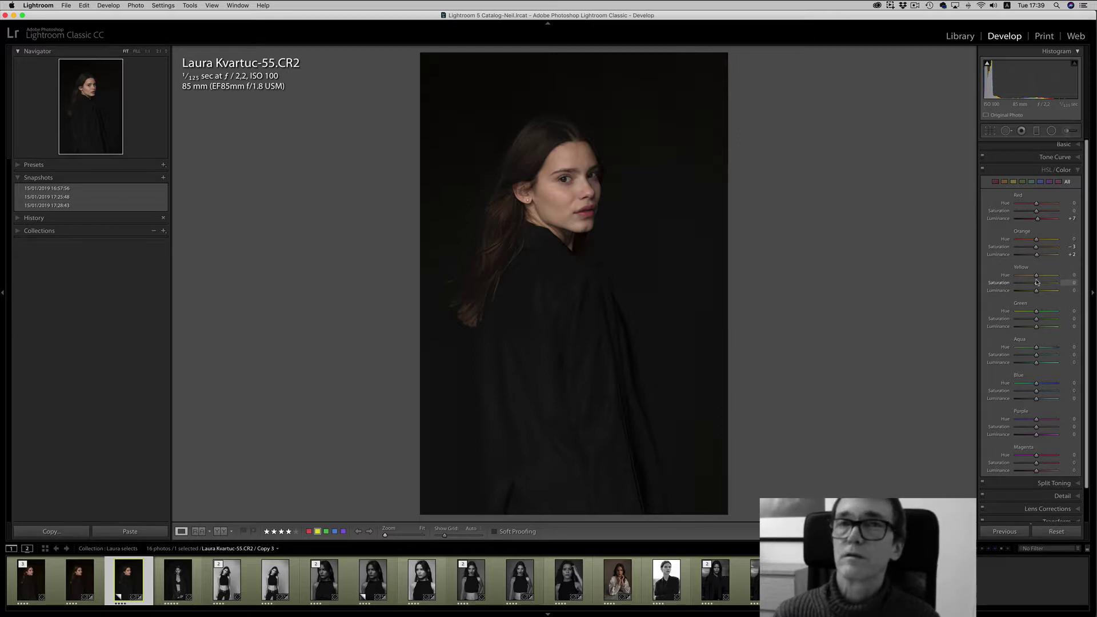
Split-tone the shadows with a warm orange at Hue 32 and Saturation 17, and set the Balance to +39
{"action": "left_click", "coordinate": [1059, 485]}
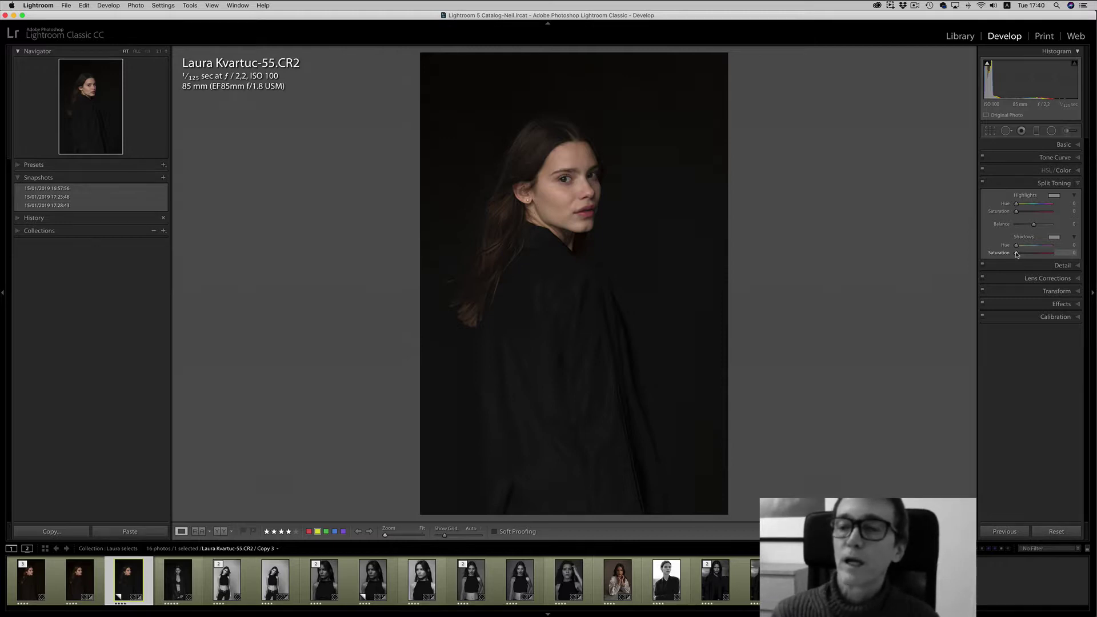
{"action": "left_click_drag", "start_coordinate": [1017, 254], "coordinate": [1054, 255]}
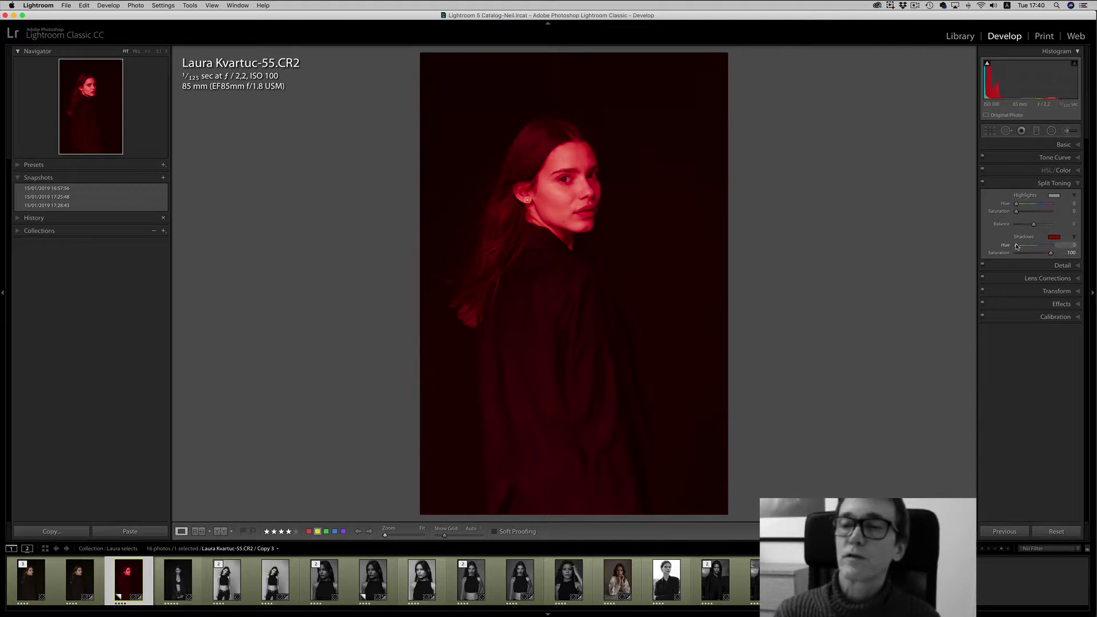
{"action": "left_click_drag", "start_coordinate": [1017, 246], "coordinate": [1021, 246]}
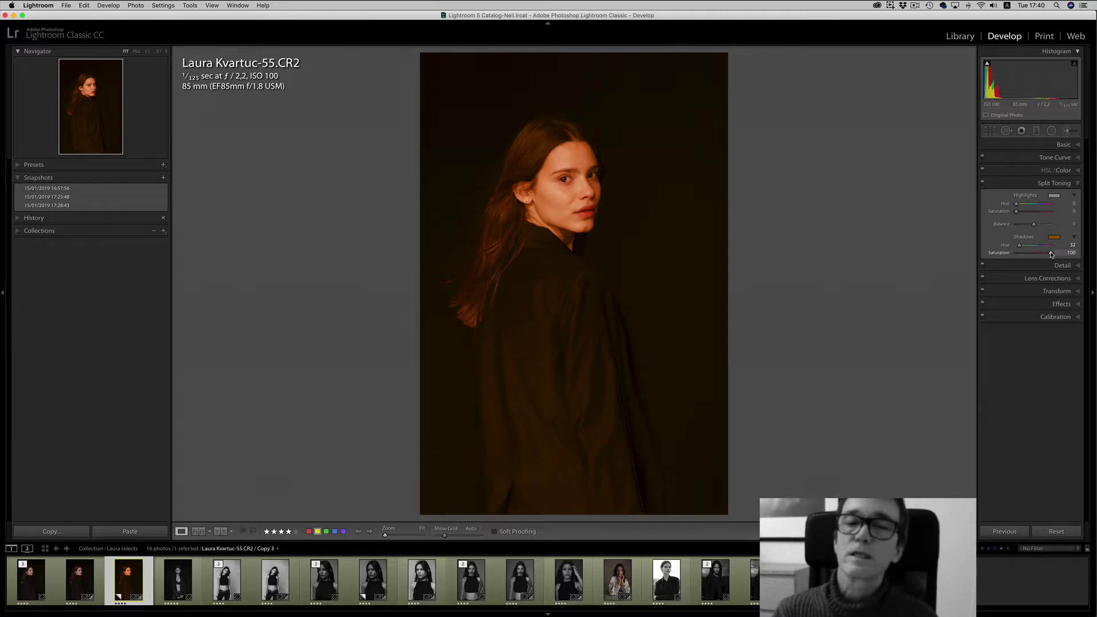
{"action": "double_click", "coordinate": [993, 253]}
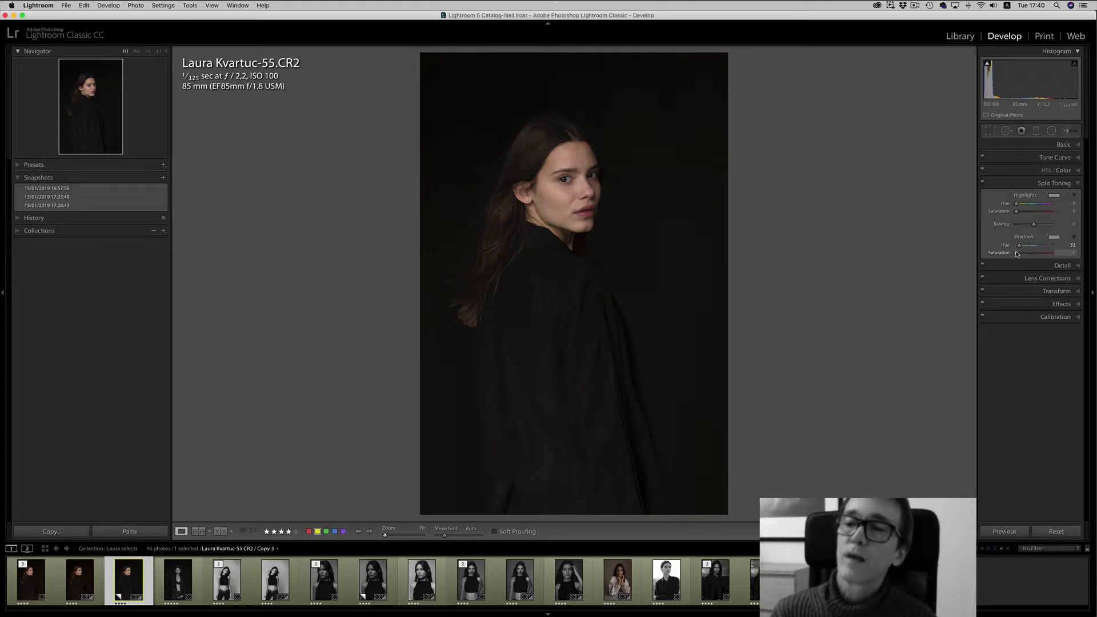
{"action": "left_click_drag", "start_coordinate": [1017, 253], "coordinate": [1022, 255]}
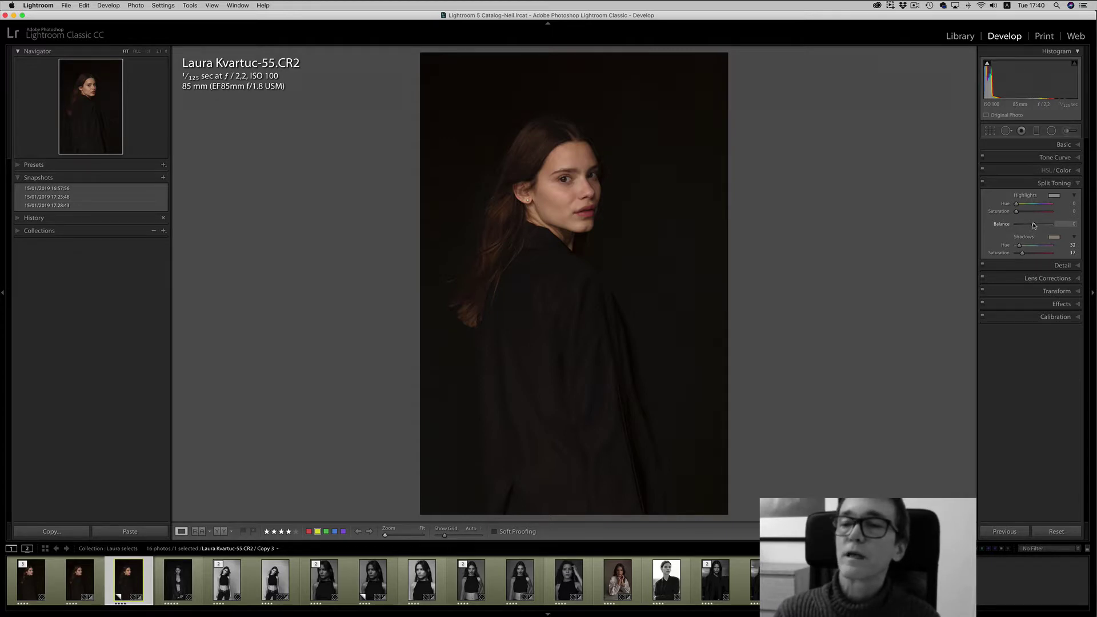
{"action": "left_click_drag", "start_coordinate": [1034, 225], "coordinate": [1041, 226]}
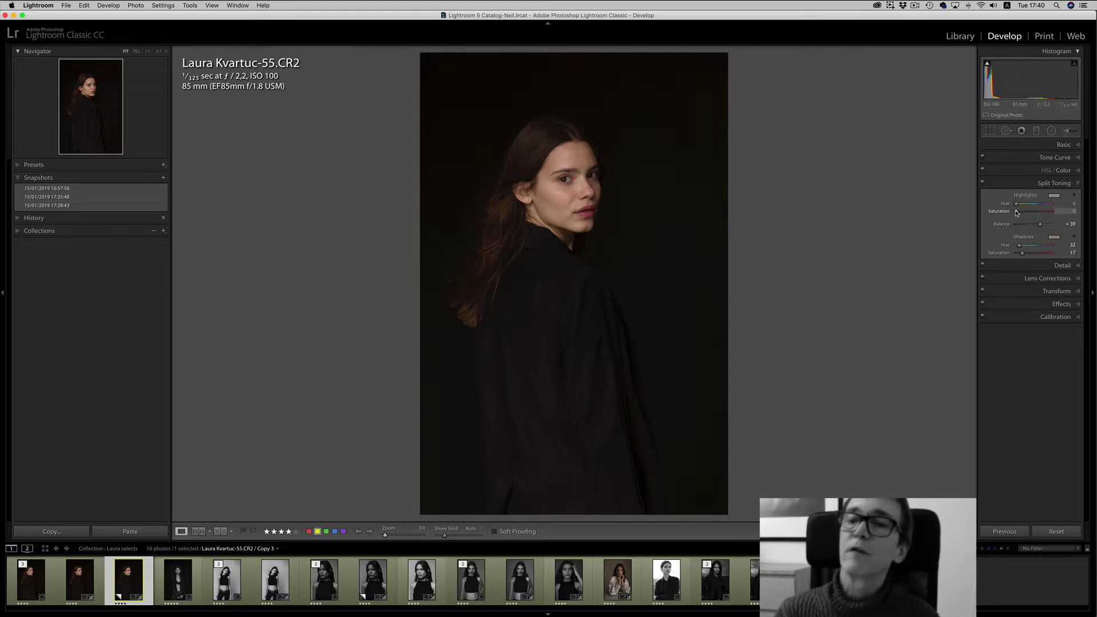
Split-tone the highlights with a blue at Hue 226 and Saturation 19
{"action": "left_click_drag", "start_coordinate": [1017, 213], "coordinate": [1052, 213]}
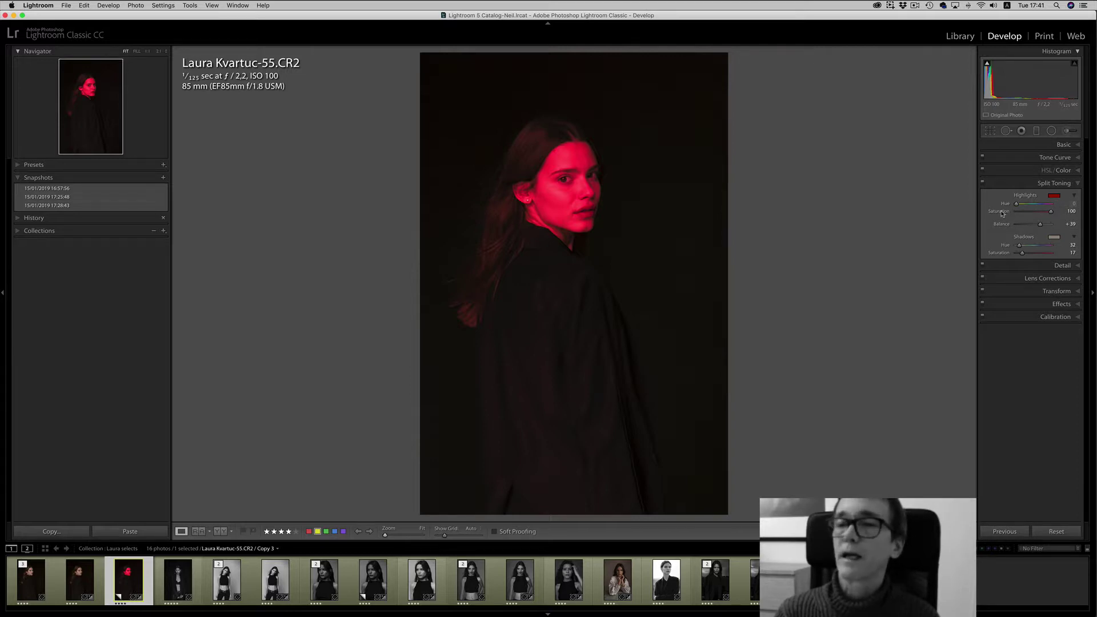
{"action": "left_click_drag", "start_coordinate": [1018, 205], "coordinate": [1039, 205]}
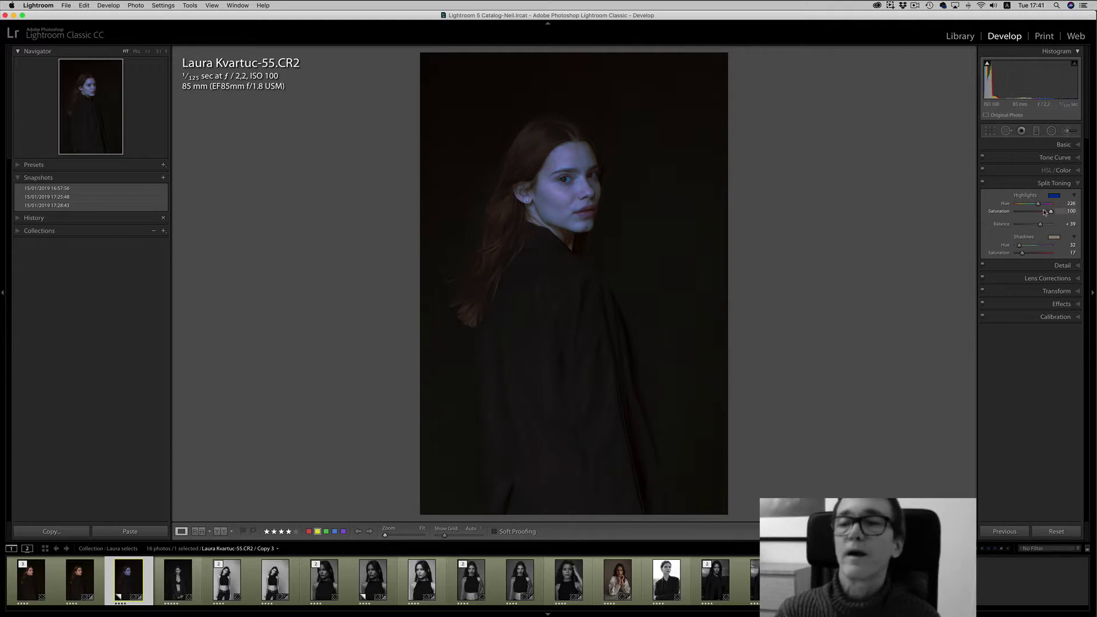
{"action": "left_click_drag", "start_coordinate": [1051, 213], "coordinate": [1024, 213]}
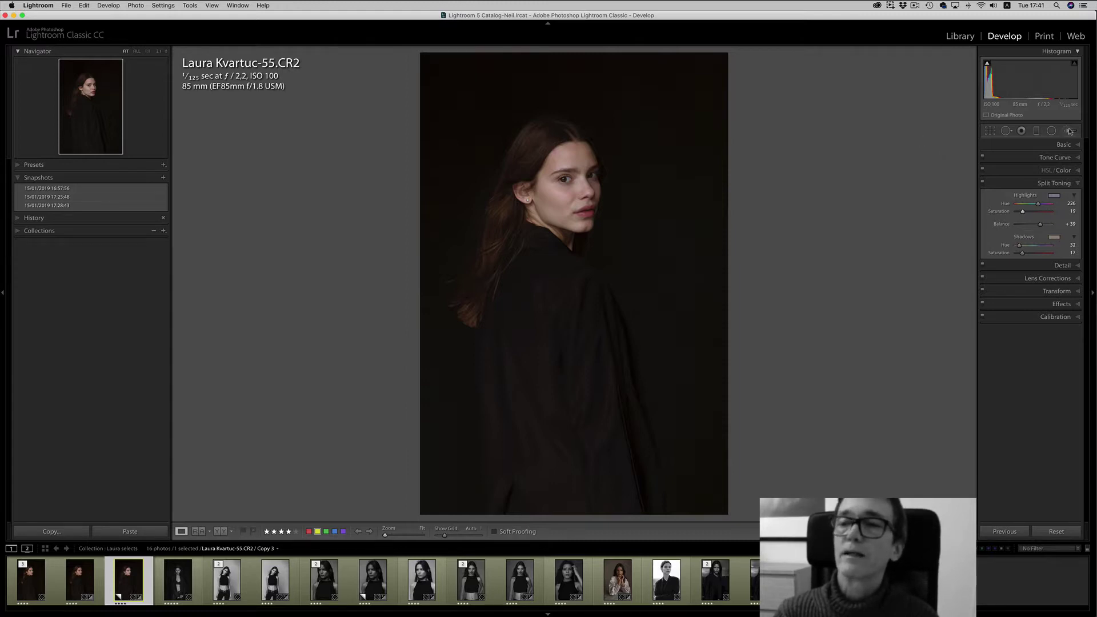
Zoom to 1:1 and brush the hair dodge effect over the hair on top of the head at brush size 13
{"action": "left_click", "coordinate": [148, 52]}
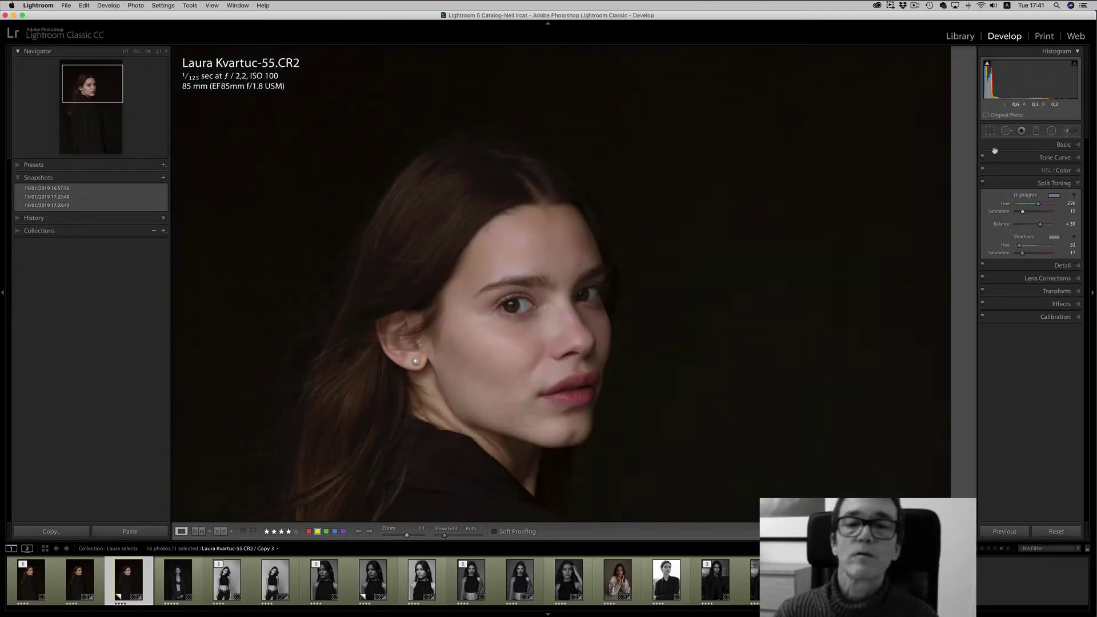
{"action": "left_click", "coordinate": [1069, 133]}
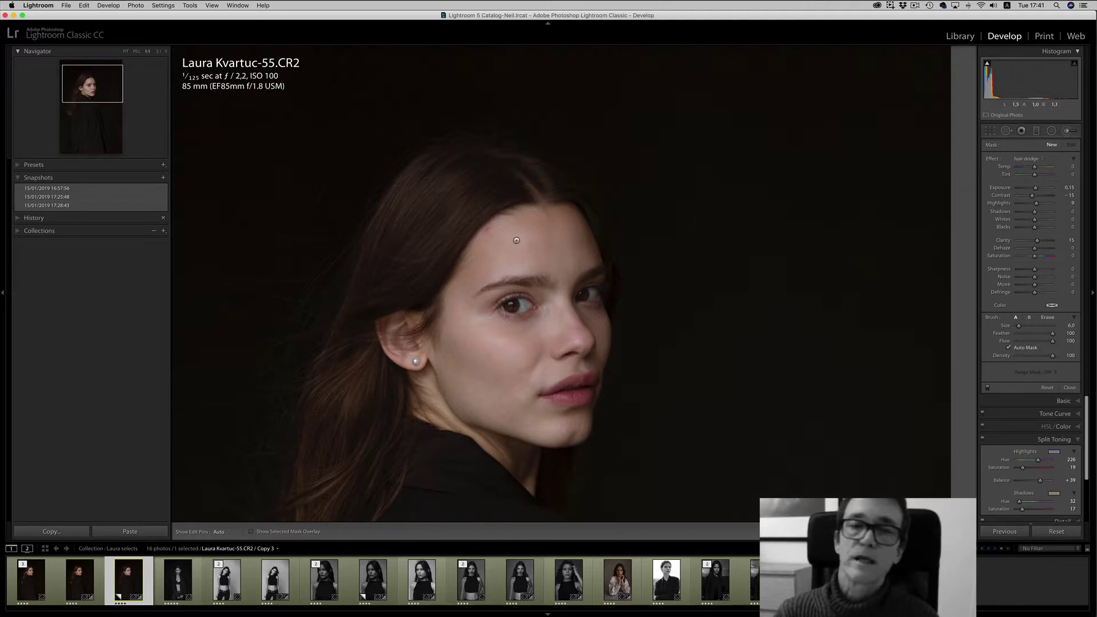
{"action": "scroll", "coordinate": [439, 222], "scroll_direction": "up", "scroll_amount": 7}
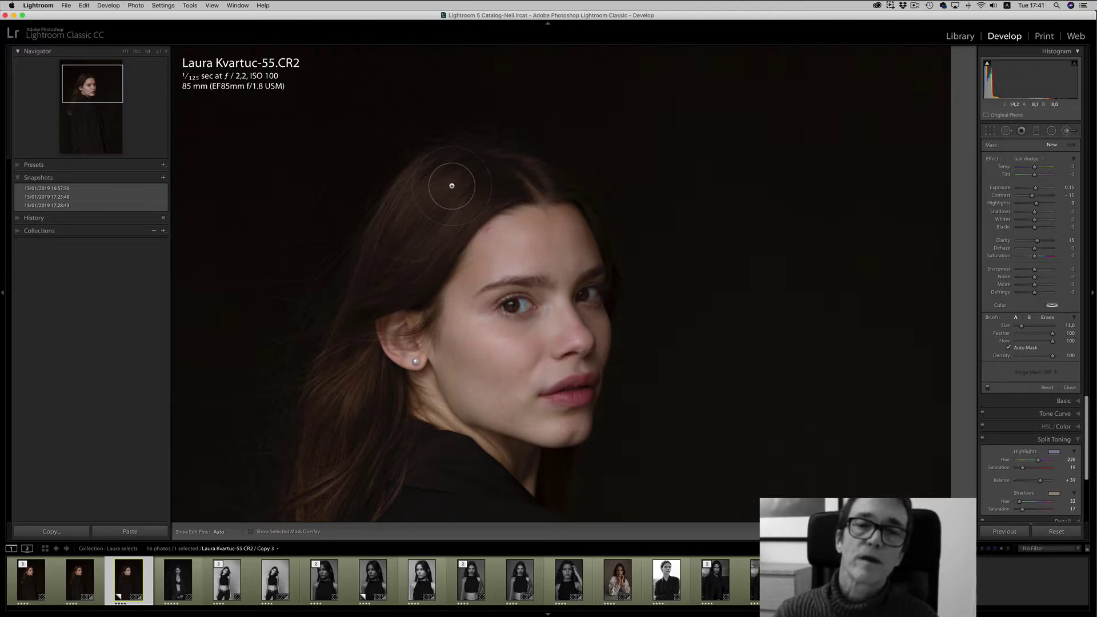
{"action": "mouse_move", "coordinate": [452, 186]}
{"action": "left_mouse_down"}
{"action": "mouse_move", "coordinate": [410, 252]}
{"action": "mouse_move", "coordinate": [464, 191]}
{"action": "mouse_move", "coordinate": [397, 273]}
{"action": "mouse_move", "coordinate": [489, 184]}
{"action": "left_mouse_up"}
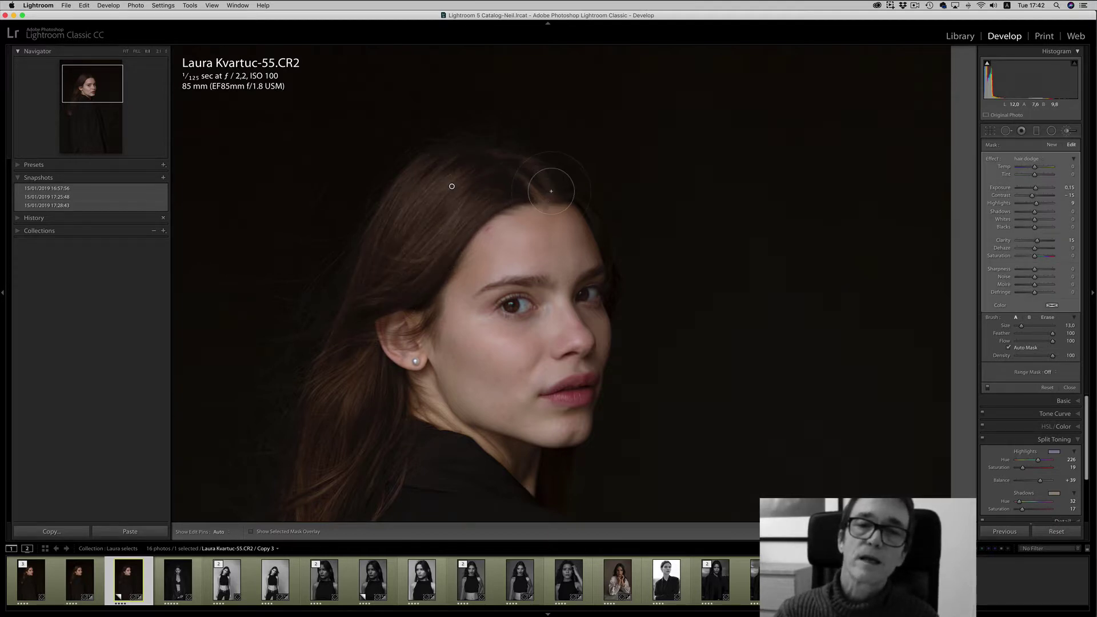
Brush the hair dodge effect down the long hair below the ear to its tips at brush size 6
{"action": "scroll", "coordinate": [551, 191], "scroll_direction": "down", "scroll_amount": 7}
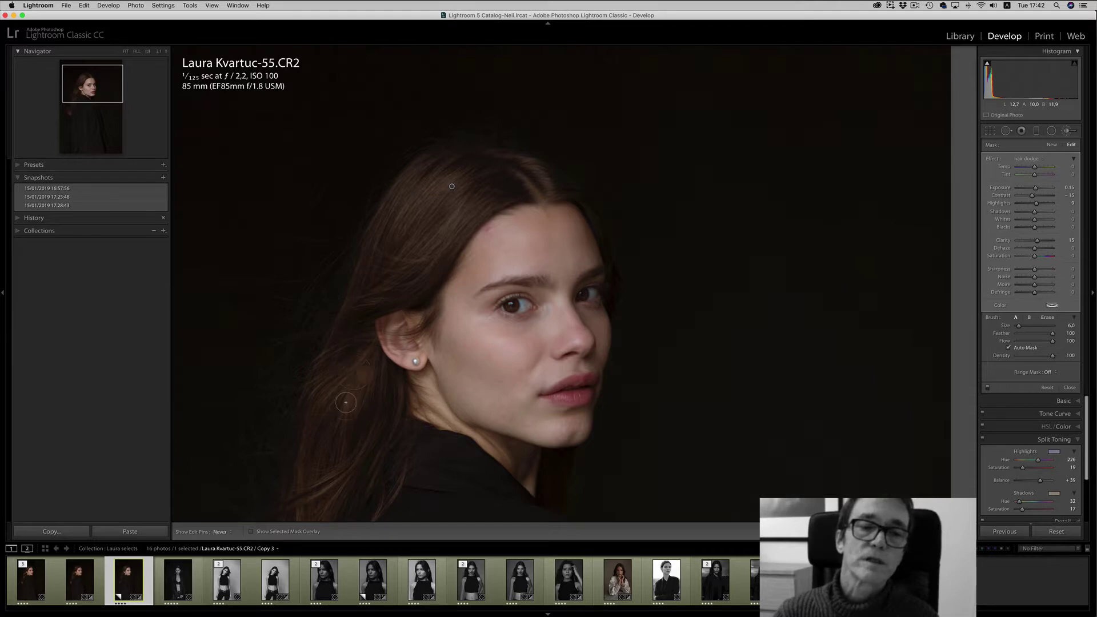
{"action": "left_click_drag", "start_coordinate": [346, 402], "coordinate": [356, 426]}
{"action": "left_click_drag", "start_coordinate": [404, 359], "coordinate": [410, 153]}
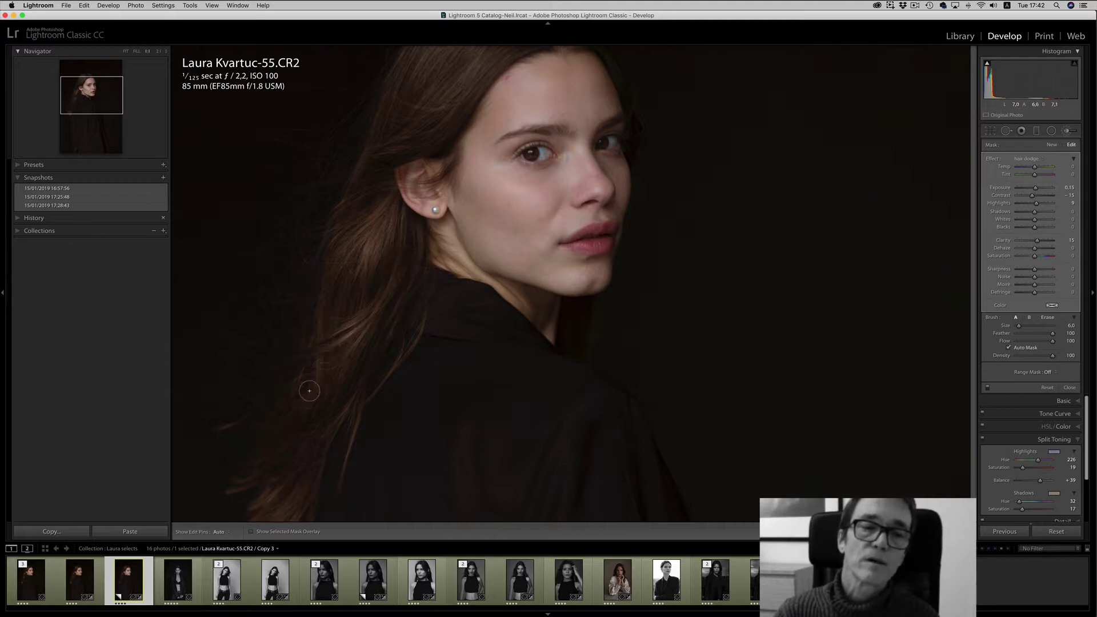
{"action": "left_click_drag", "start_coordinate": [400, 384], "coordinate": [434, 245]}
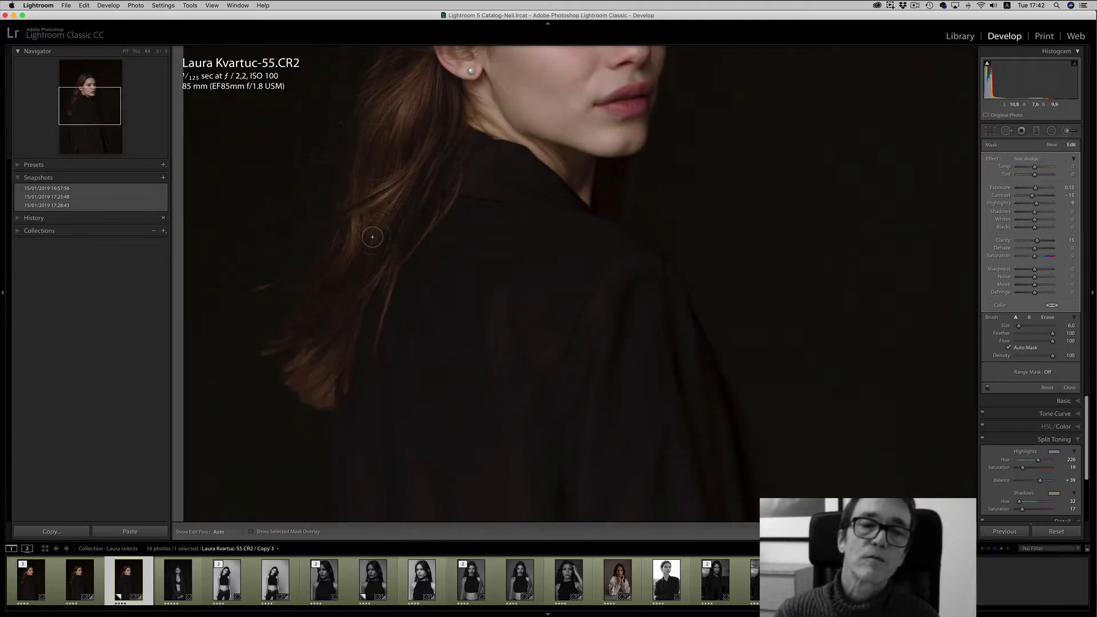
{"action": "mouse_move", "coordinate": [338, 358]}
{"action": "left_mouse_down"}
{"action": "mouse_move", "coordinate": [303, 380]}
{"action": "mouse_move", "coordinate": [333, 352]}
{"action": "left_mouse_up"}
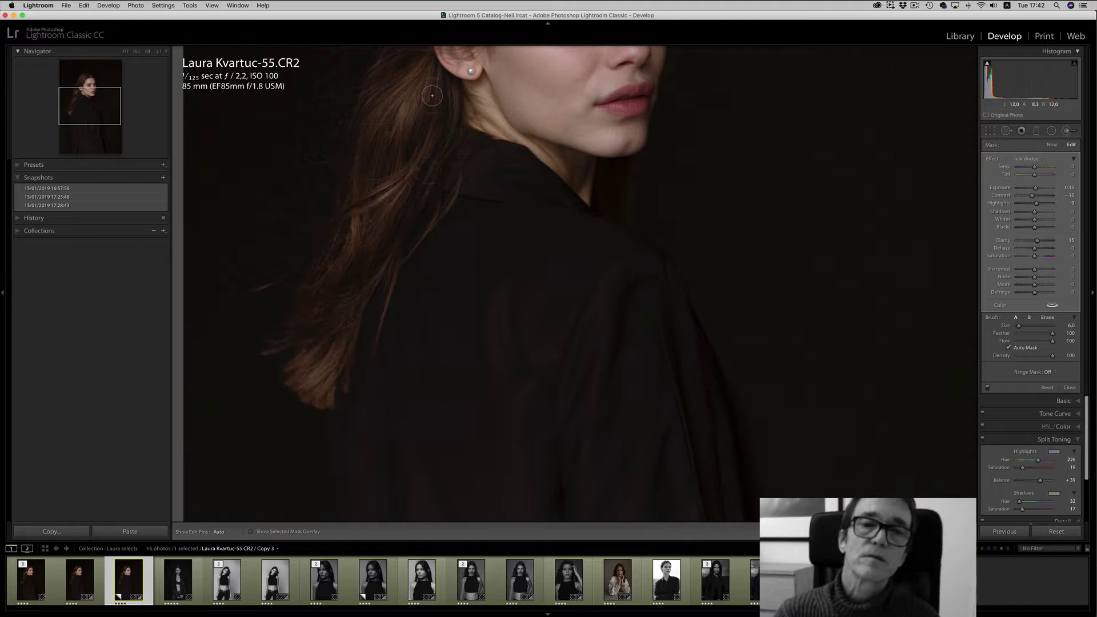
{"action": "left_click_drag", "start_coordinate": [446, 103], "coordinate": [394, 213]}
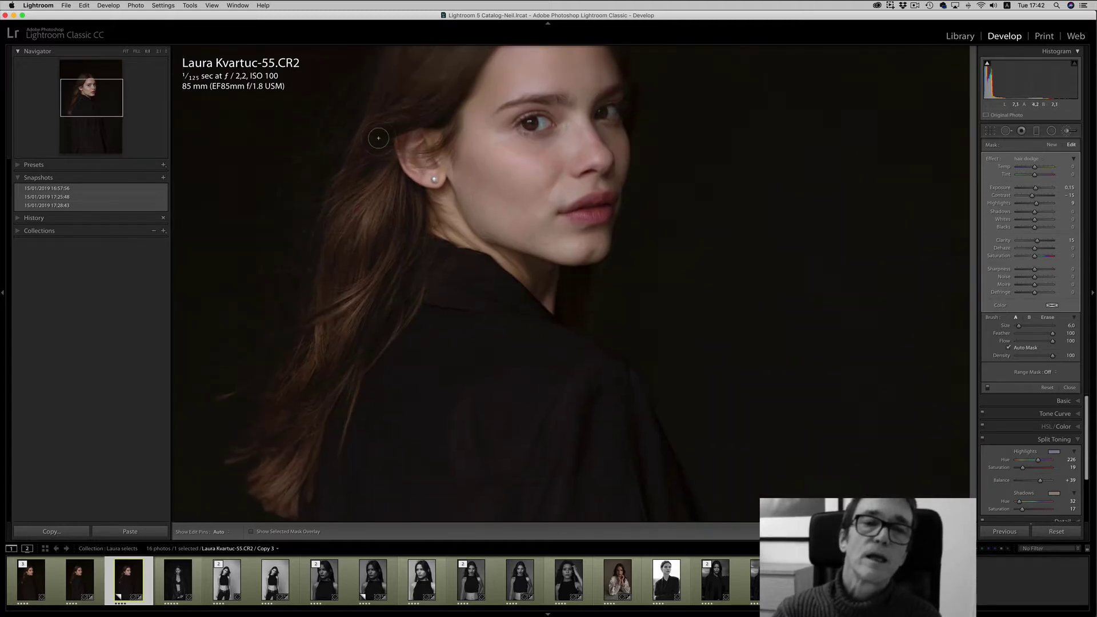
Brush the hair dodge over the finer hair around the ear and face at size 4 and set its Exposure to 0.00
{"action": "key", "text": "bracketleft"}
{"action": "key", "text": "bracketleft"}
{"action": "key", "text": "h"}
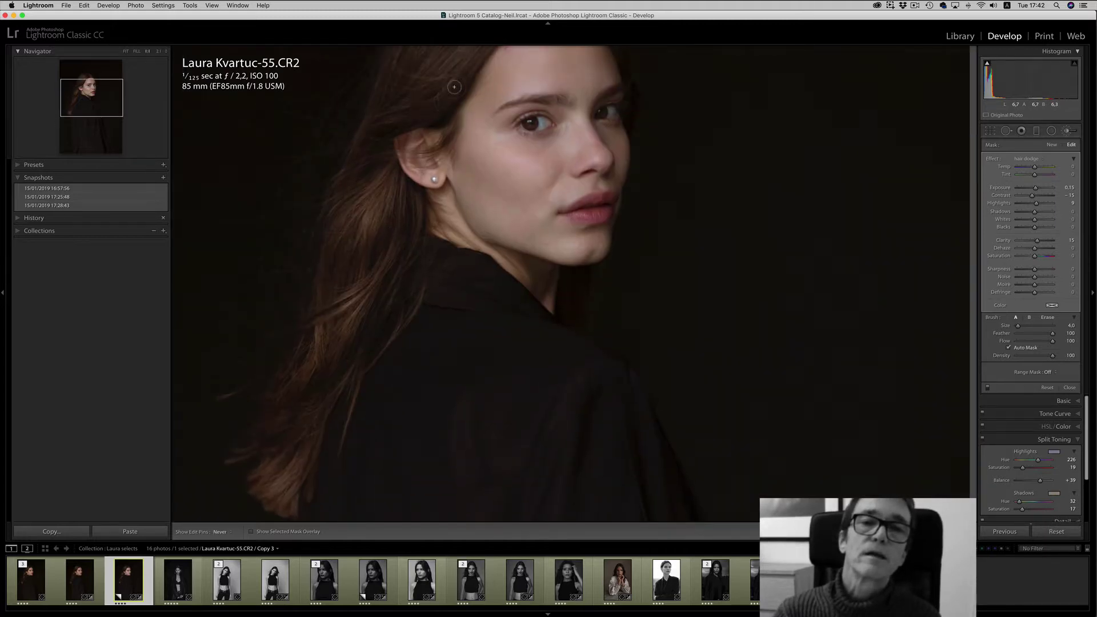
{"action": "key", "text": "h"}
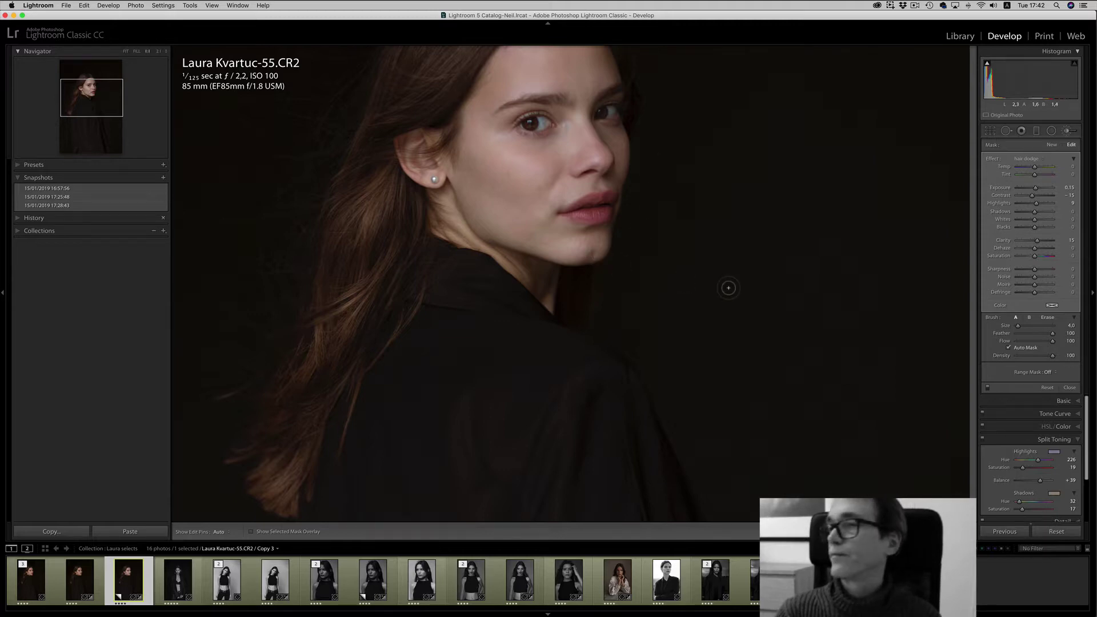
{"action": "left_click_drag", "start_coordinate": [756, 223], "coordinate": [664, 299]}
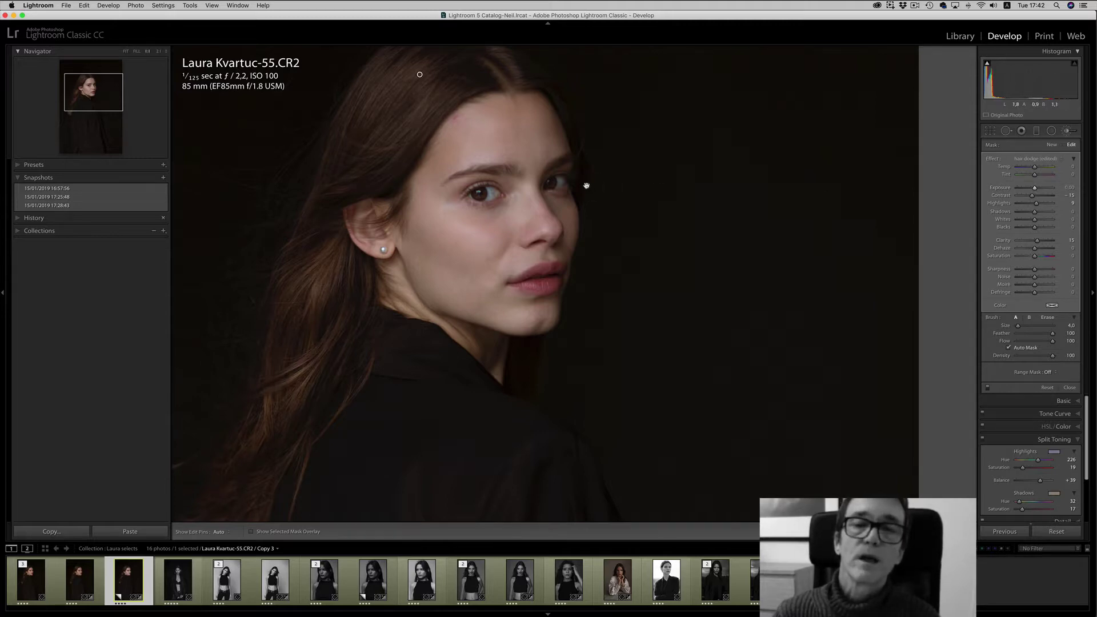
{"action": "left_click_drag", "start_coordinate": [526, 182], "coordinate": [589, 226]}
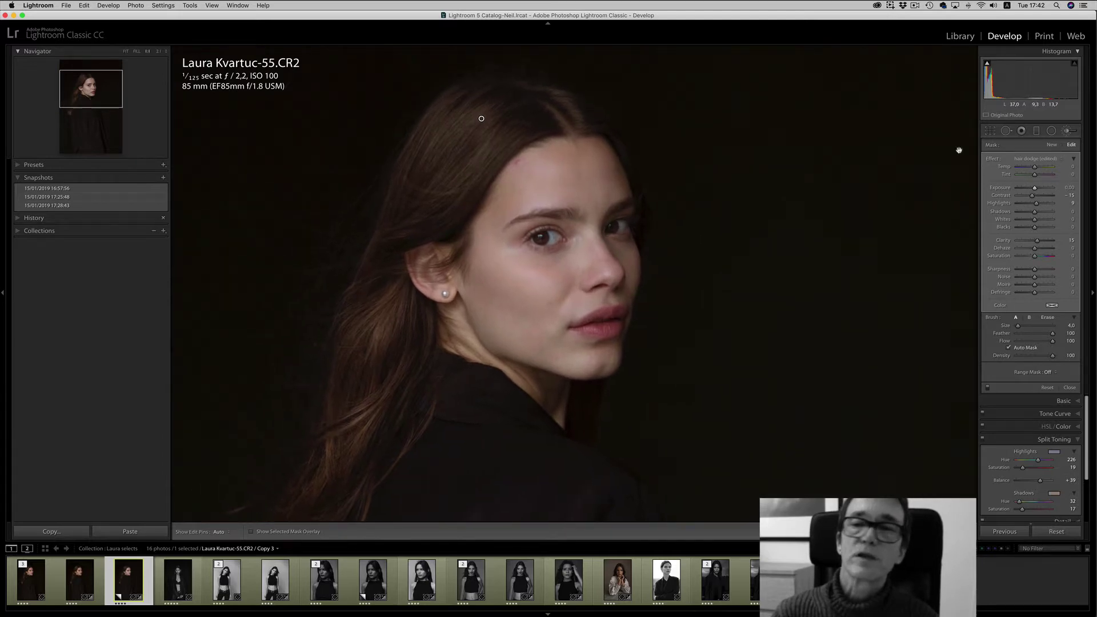
Start a new adjustment brush mask based on the Tint effect with Temp 11 and Tint 11
{"action": "left_click", "coordinate": [1052, 146]}
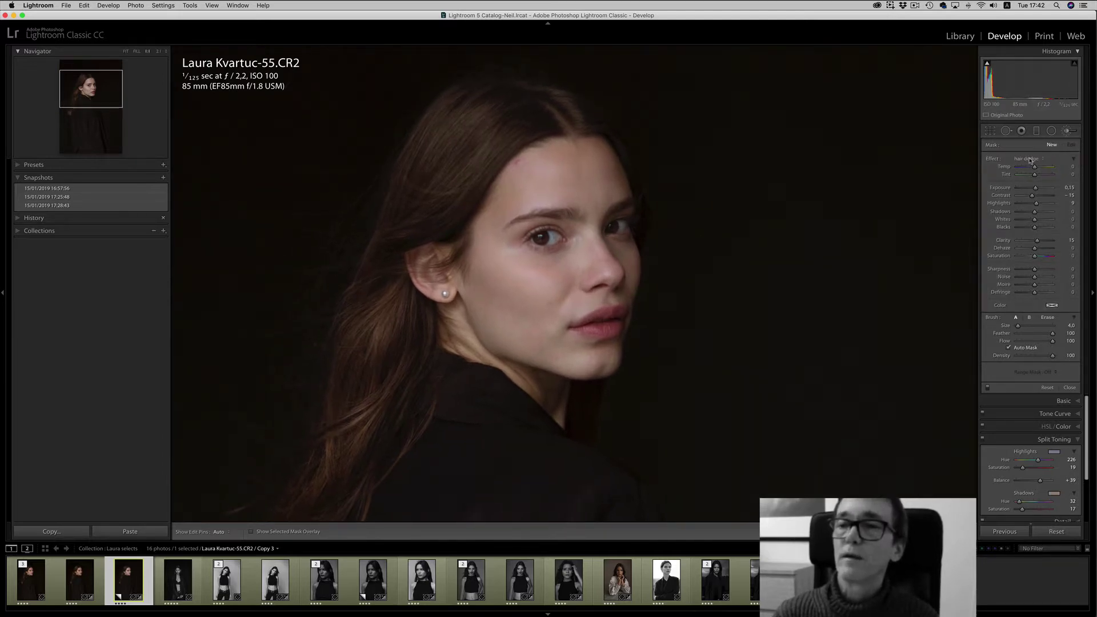
{"action": "left_click", "coordinate": [1031, 160]}
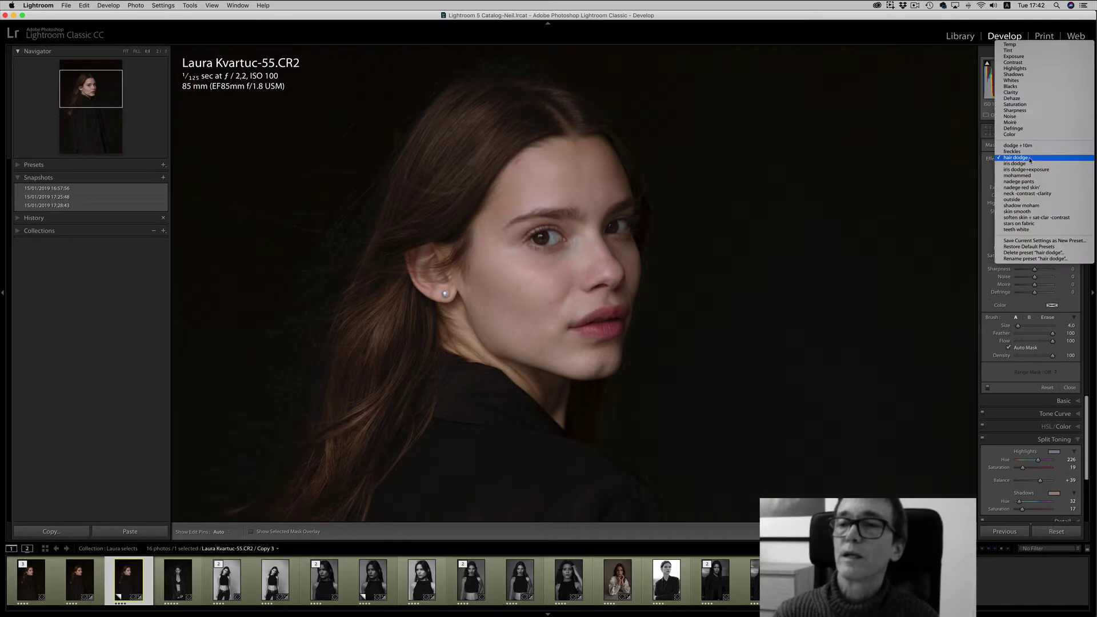
{"action": "left_click", "coordinate": [1011, 51]}
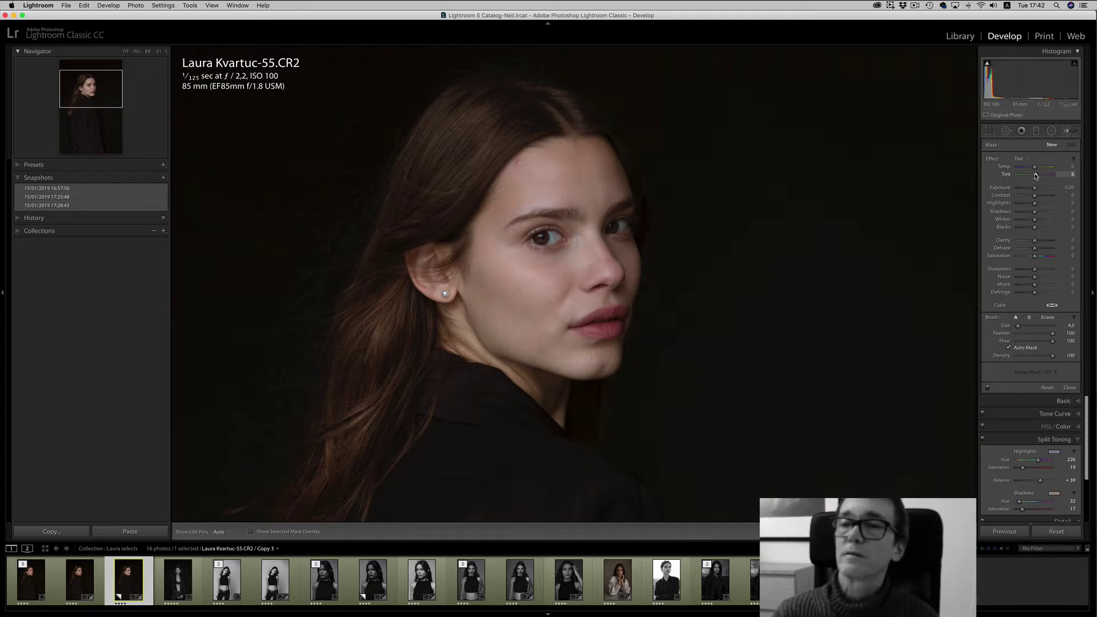
{"action": "left_click_drag", "start_coordinate": [1037, 176], "coordinate": [1037, 175]}
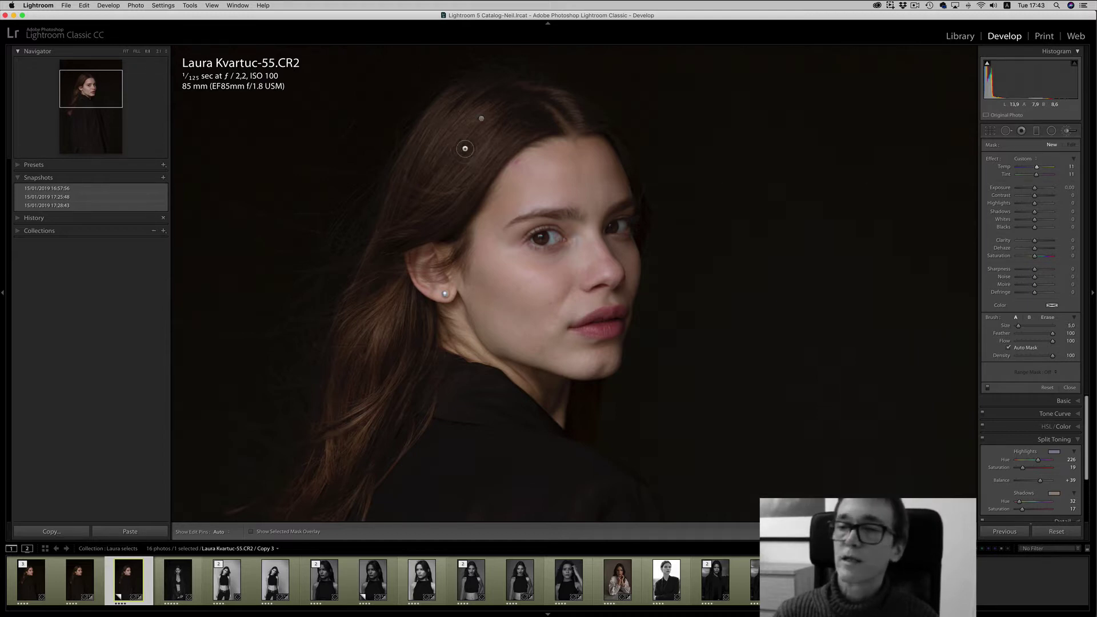
Brush the warm tint over the hair at size 9 without Auto Mask, and refine it to Temp 19 and Tint 4
{"action": "scroll", "coordinate": [465, 149], "scroll_direction": "up", "scroll_amount": 5}
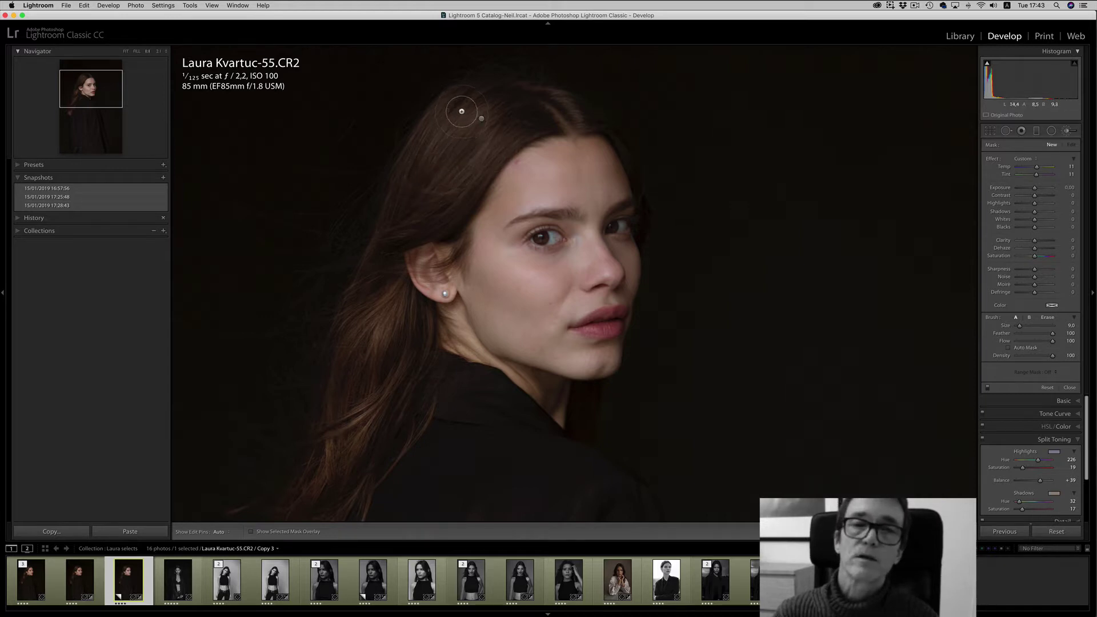
{"action": "key", "text": "h"}
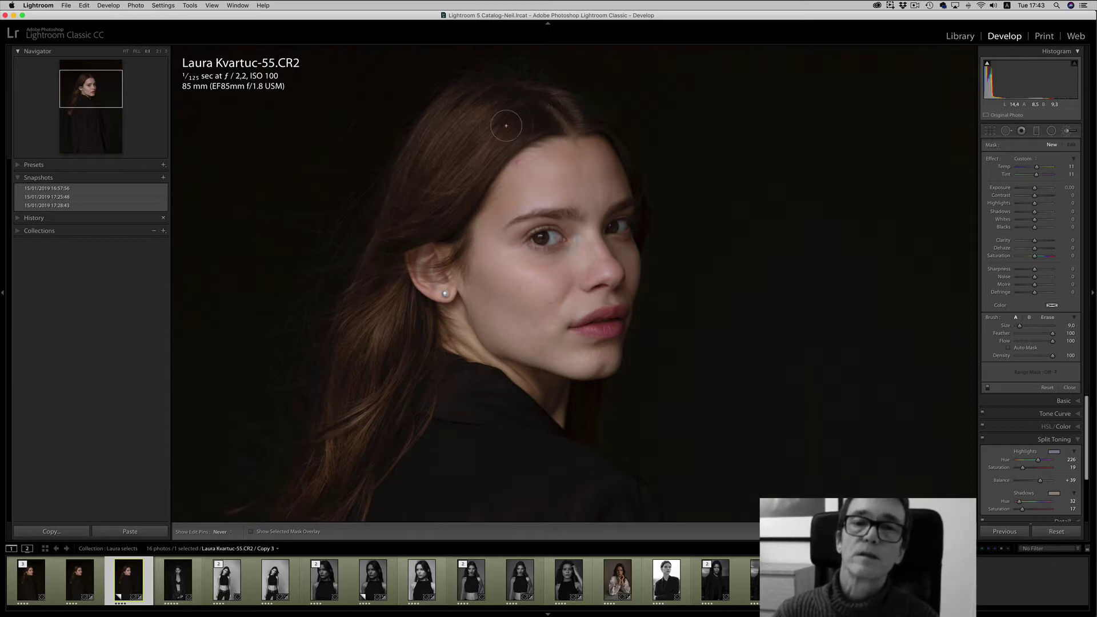
{"action": "key", "text": "h"}
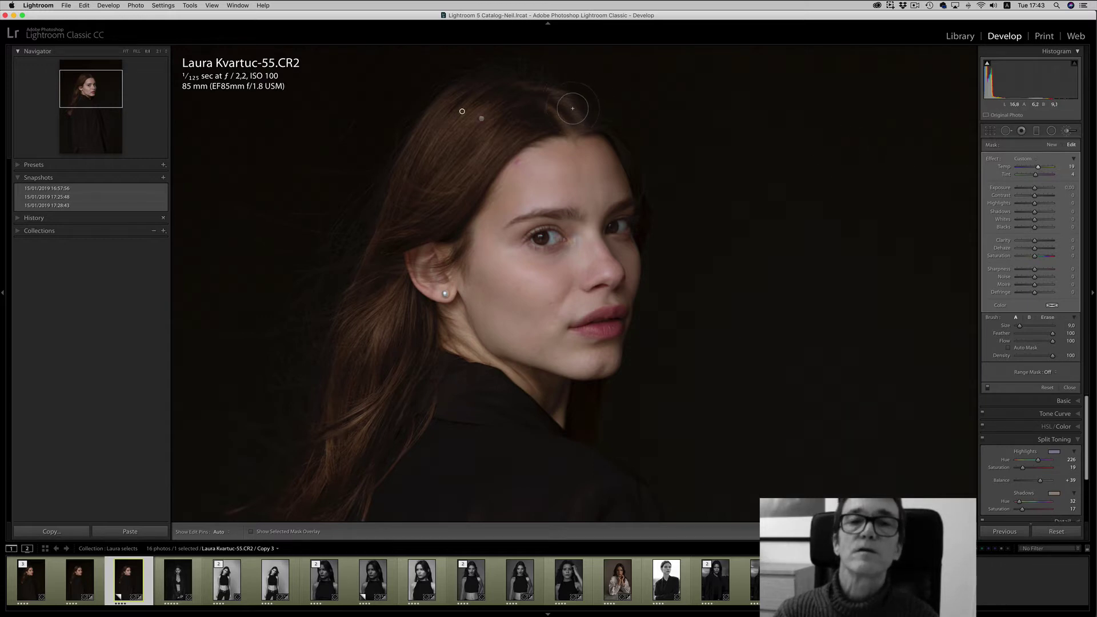
Brush the warm tint over the narrow hair section beyond the parting, above the forehead, at brush size 4
{"action": "key", "text": "bracketleft"}
{"action": "key", "text": "bracketleft"}
{"action": "key", "text": "bracketleft"}
{"action": "key", "text": "bracketleft"}
{"action": "key", "text": "bracketleft"}
{"action": "key", "text": "bracketleft"}
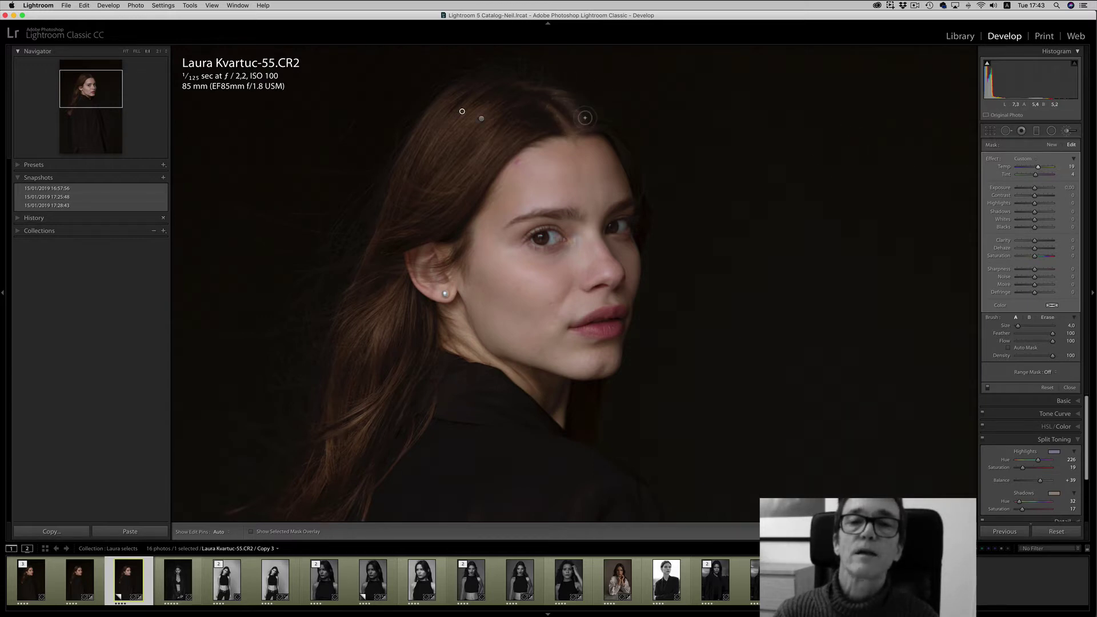
{"action": "key", "text": "h"}
{"action": "key", "text": "bracketright"}
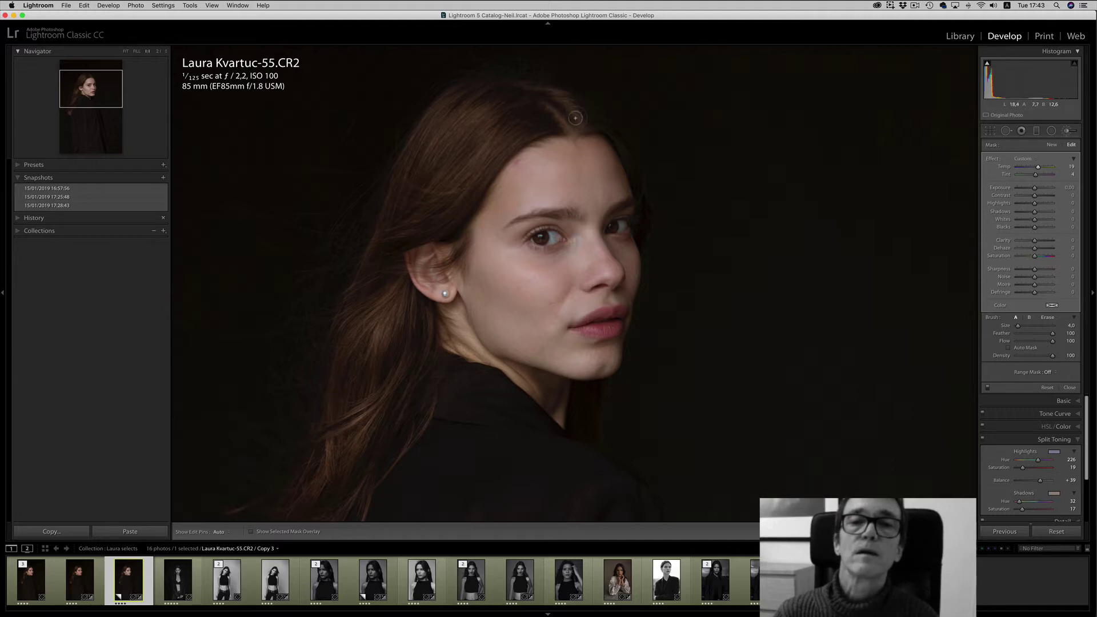
{"action": "key", "text": "h"}
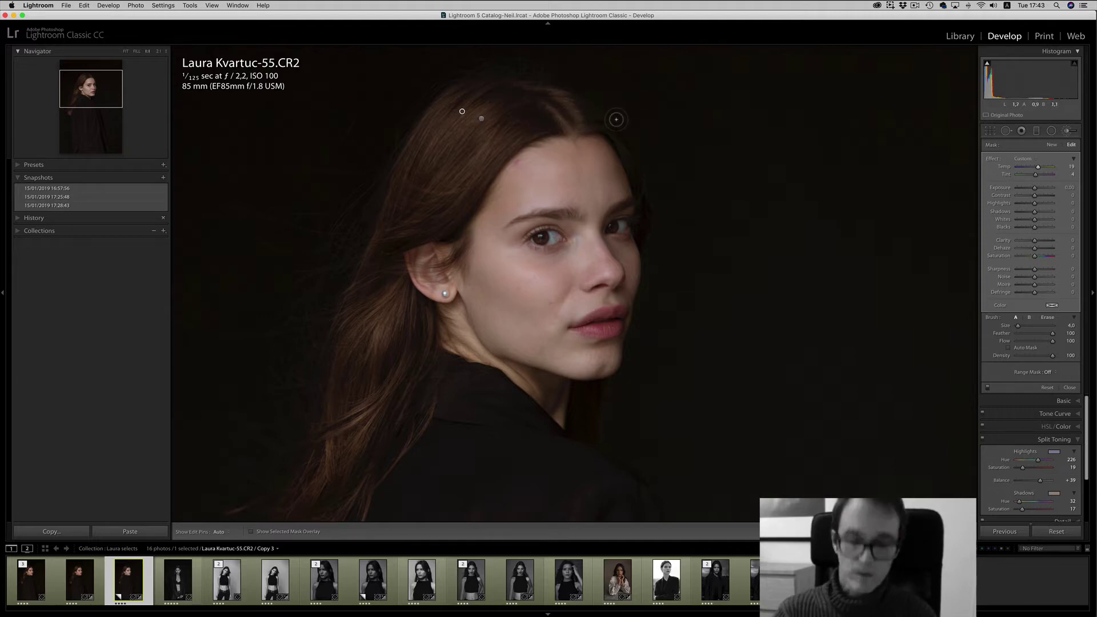
Erase the warm tint spill along the top edge of the hair with a size 10 eraser
{"action": "key", "text": "alt"}
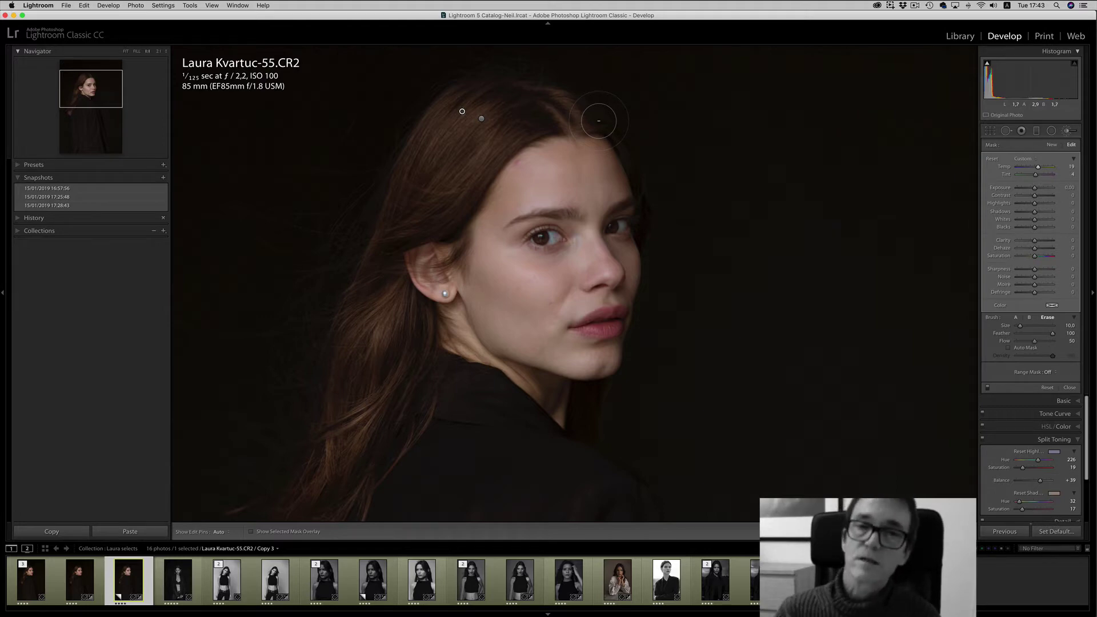
{"action": "key", "text": "h"}
{"action": "mouse_move", "coordinate": [569, 101]}
{"action": "left_mouse_down"}
{"action": "mouse_move", "coordinate": [588, 115]}
{"action": "mouse_move", "coordinate": [527, 91]}
{"action": "left_mouse_up"}
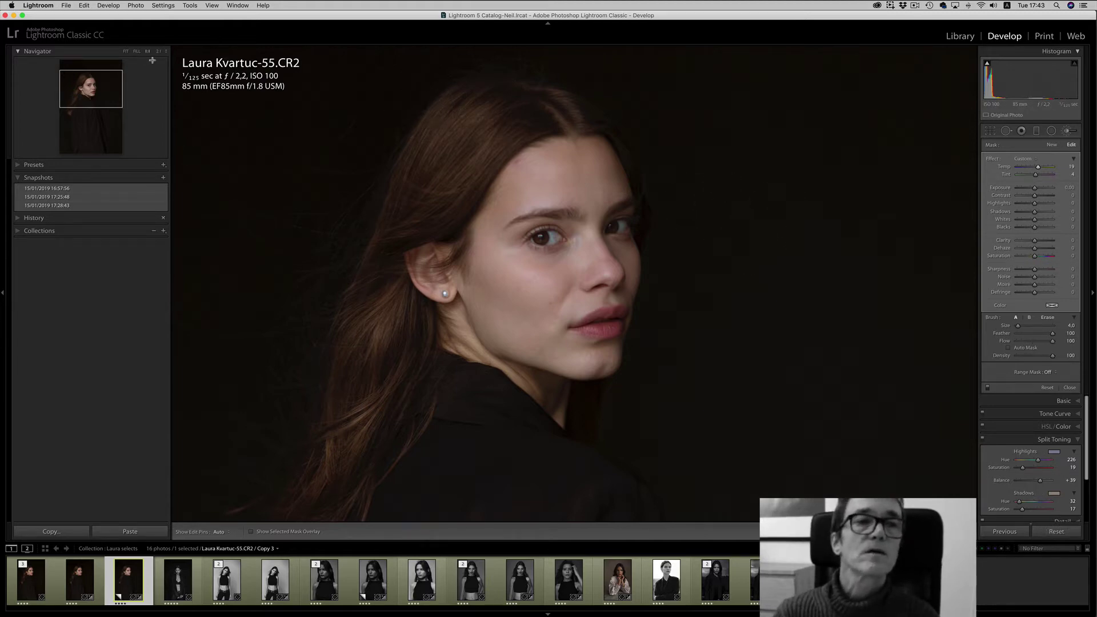
Start a new adjustment brush mask with the iris dodge+exposure effect
{"action": "left_click", "coordinate": [1052, 146]}
{"action": "left_click", "coordinate": [1023, 158]}
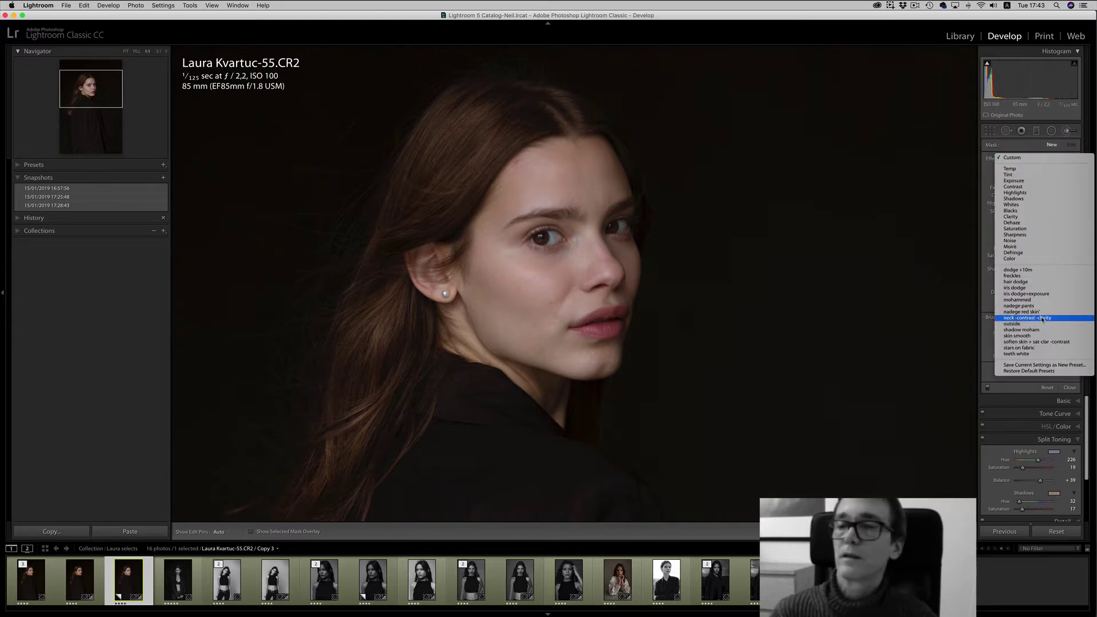
{"action": "left_click", "coordinate": [1036, 294]}
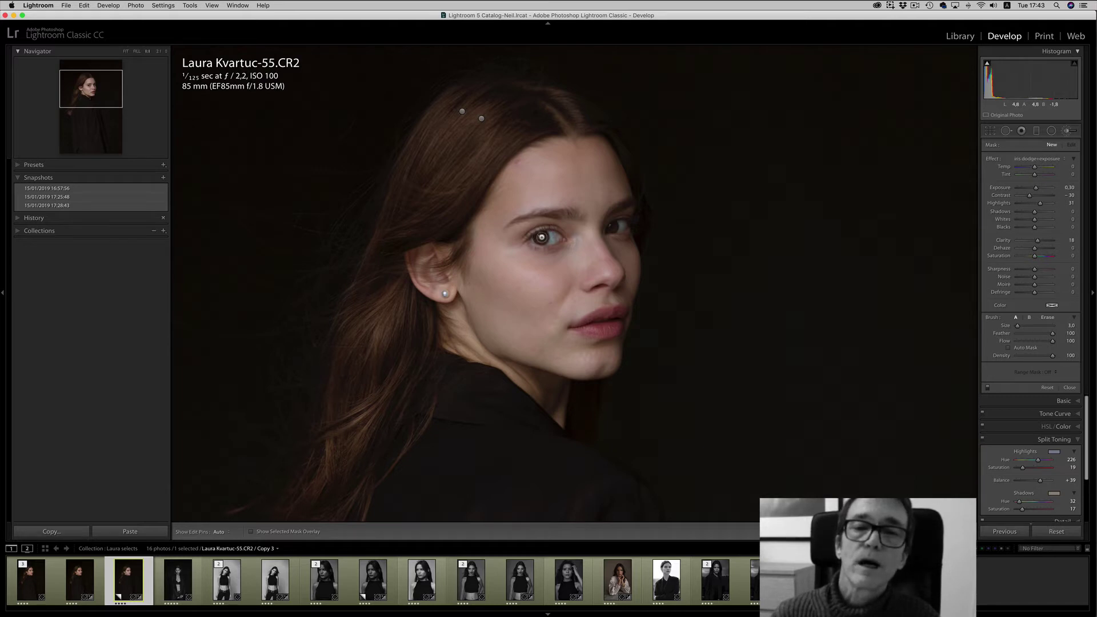
{"action": "key", "text": "h"}
{"action": "key", "text": "h"}
{"action": "left_click", "coordinate": [542, 237]}
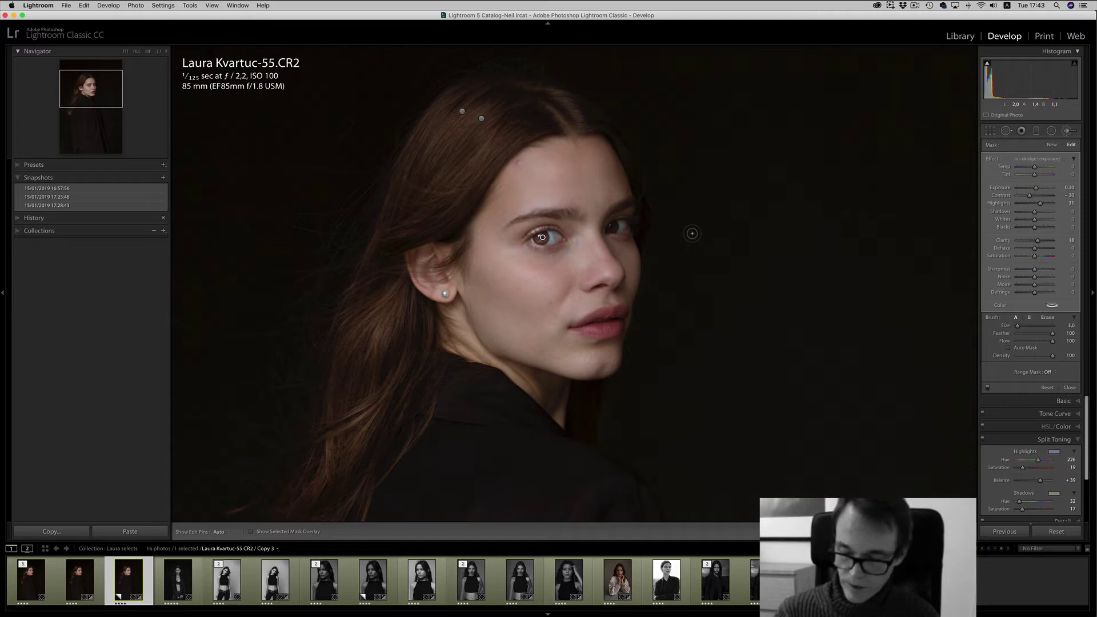
{"action": "key", "text": "Delete"}
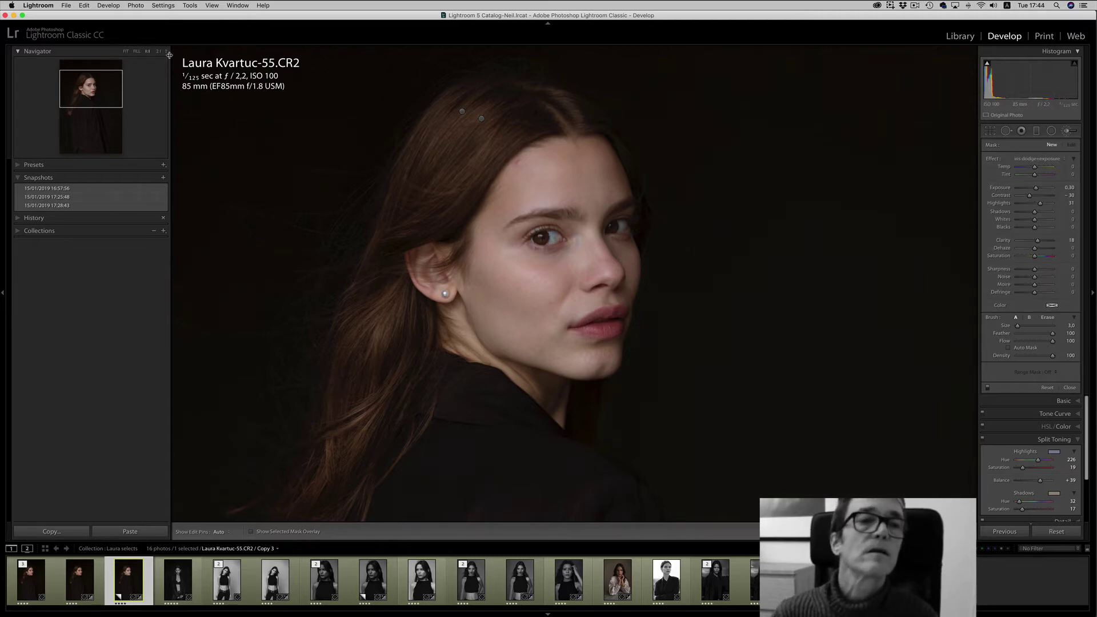
Zoom to 2:1 and brush the iris dodge+exposure effect over both irises at brush size 4
{"action": "left_click", "coordinate": [159, 52]}
{"action": "key", "text": "bracketright"}
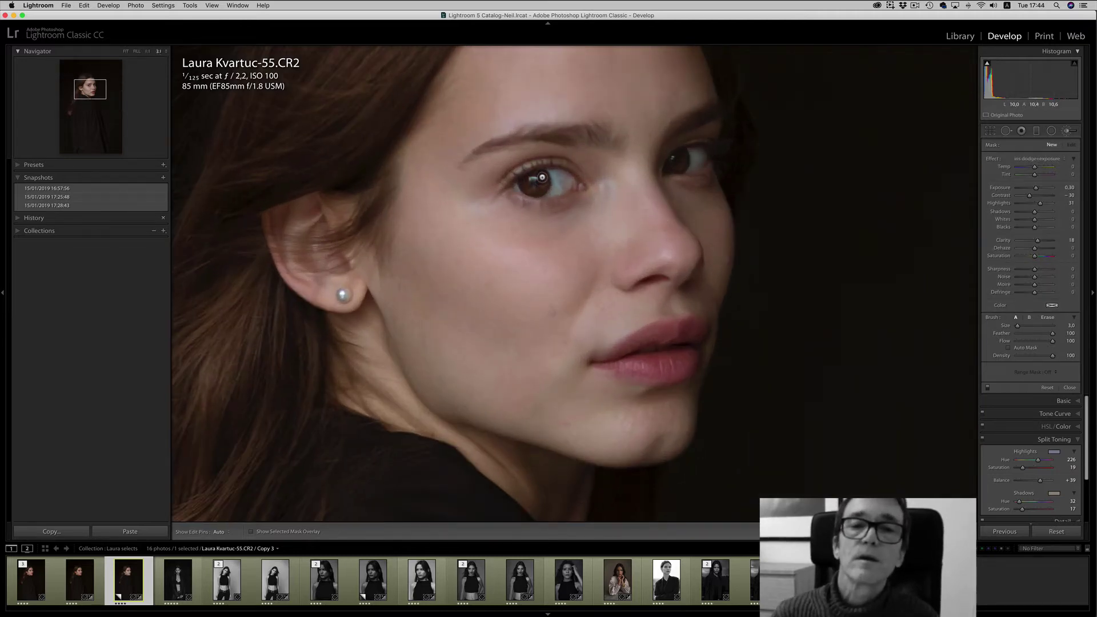
{"action": "left_click_drag", "start_coordinate": [539, 179], "coordinate": [540, 184]}
{"action": "key", "text": "h"}
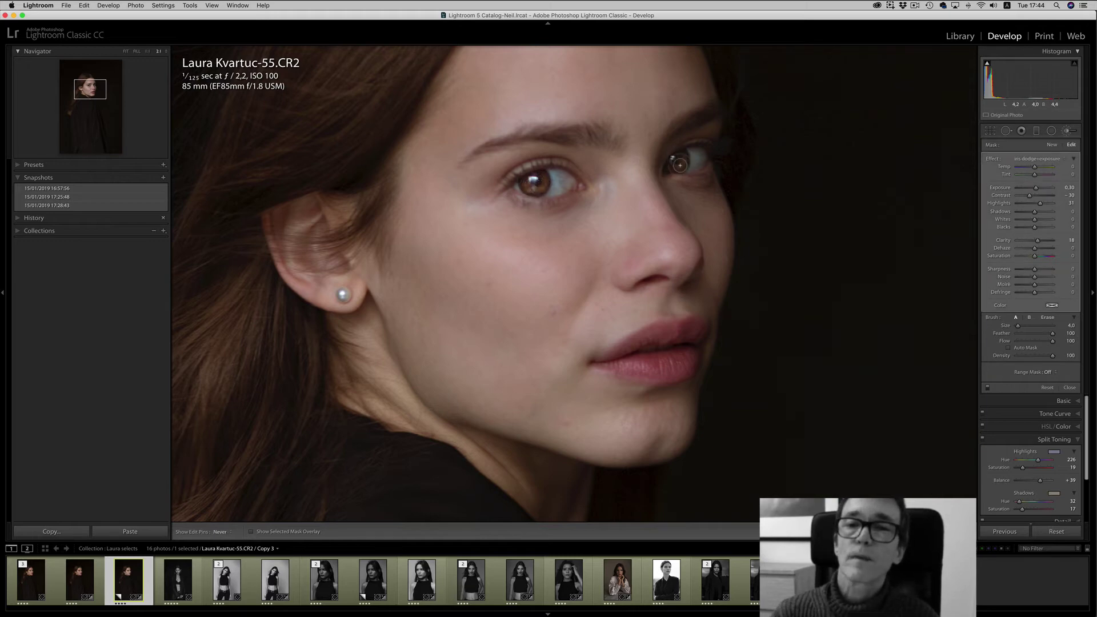
{"action": "left_click_drag", "start_coordinate": [678, 157], "coordinate": [680, 158]}
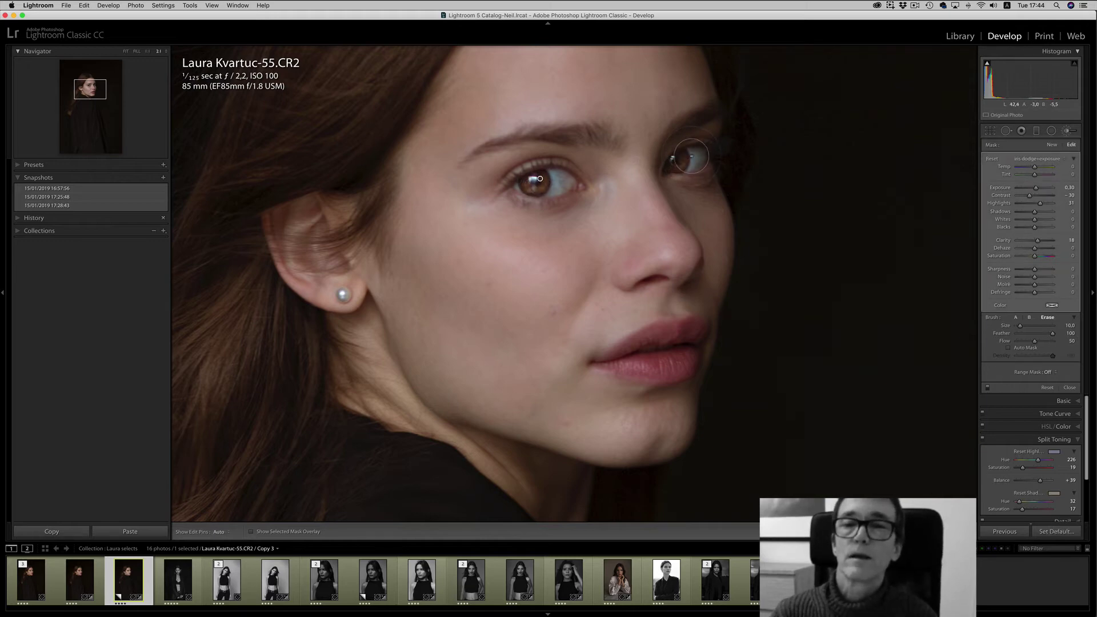
Erase the iris dodge spill around the irises with a size 4 eraser and lower the effect's Exposure to 0.07
{"action": "scroll", "coordinate": [692, 156], "scroll_direction": "down", "scroll_amount": 5}
{"action": "key", "text": "h"}
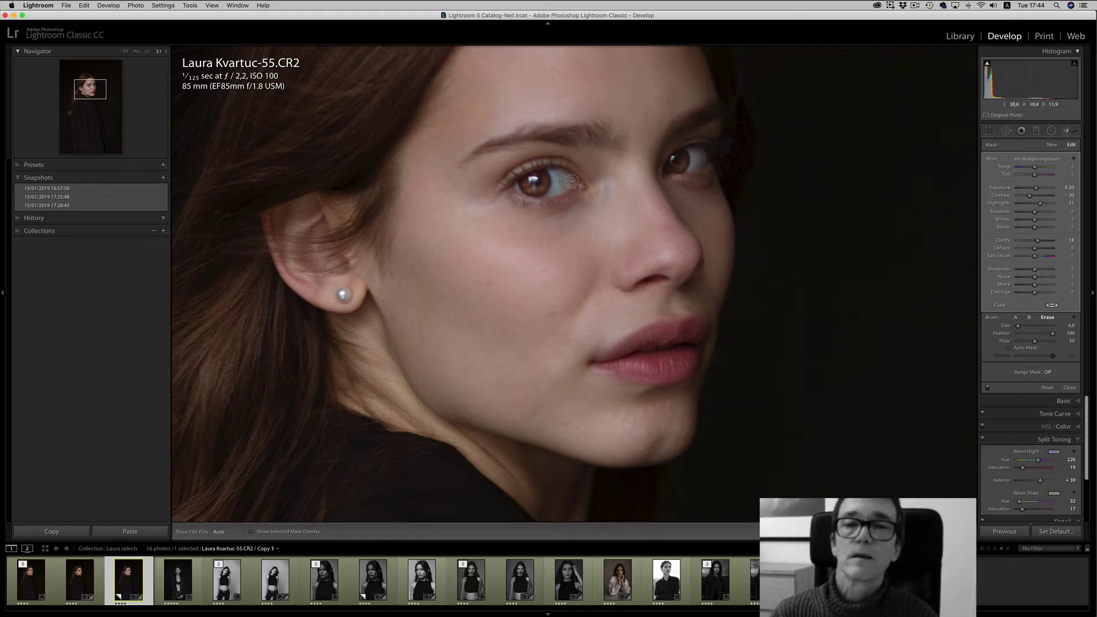
{"action": "key", "text": "h"}
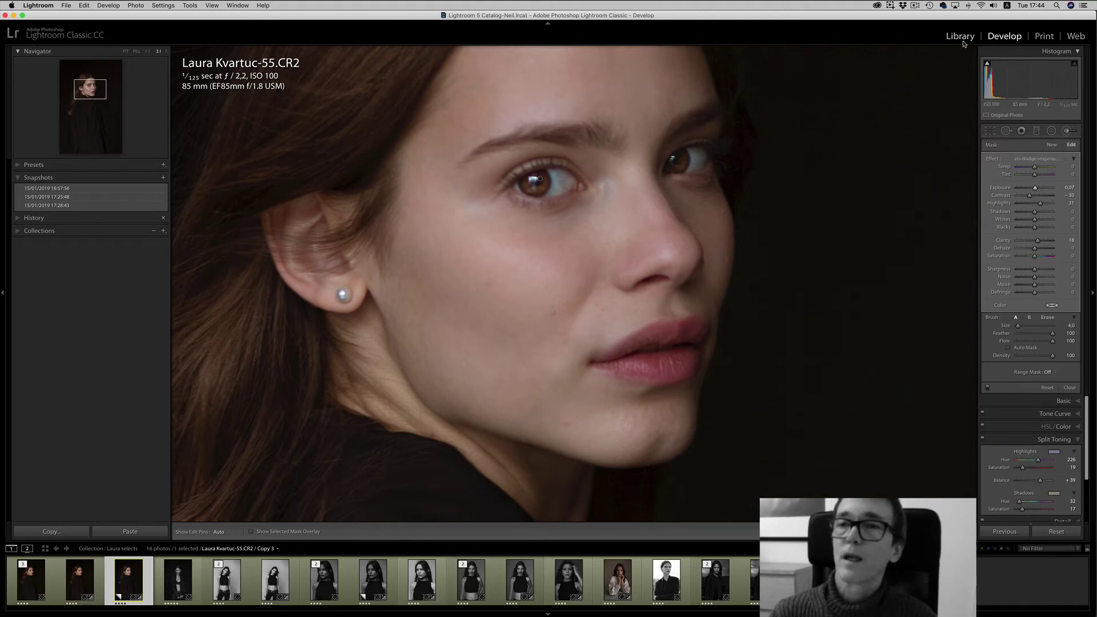
Zoom to 1:1 and brush a new Exposure mask of -0.15 over the cheek below the near eye at brush size 8
{"action": "left_click", "coordinate": [146, 53]}
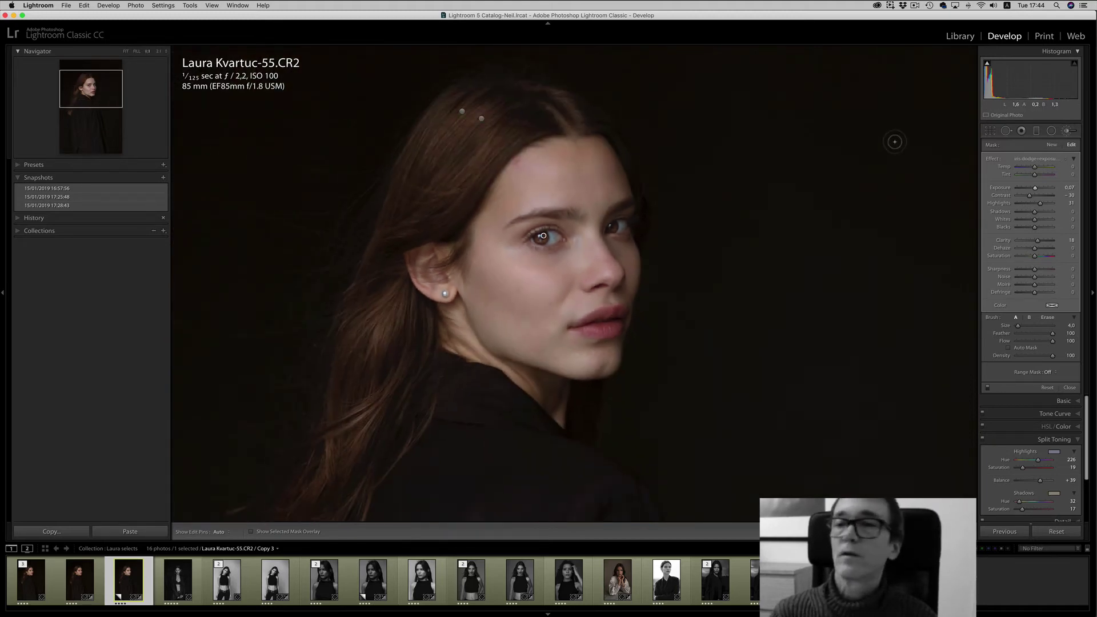
{"action": "left_click", "coordinate": [1052, 146]}
{"action": "left_click", "coordinate": [1039, 159]}
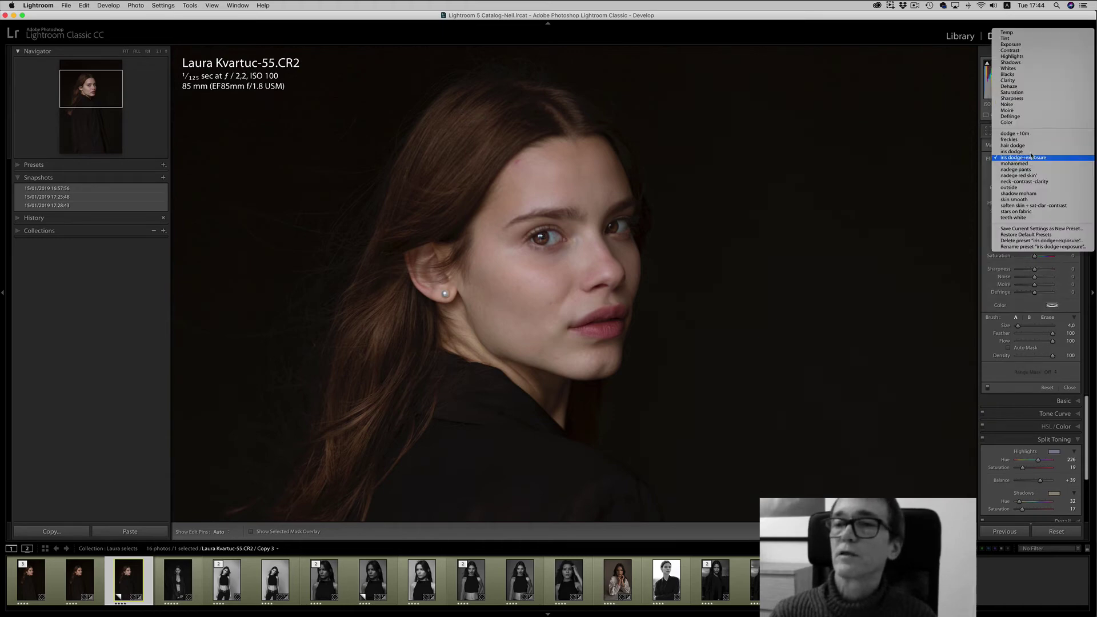
{"action": "left_click", "coordinate": [1022, 44]}
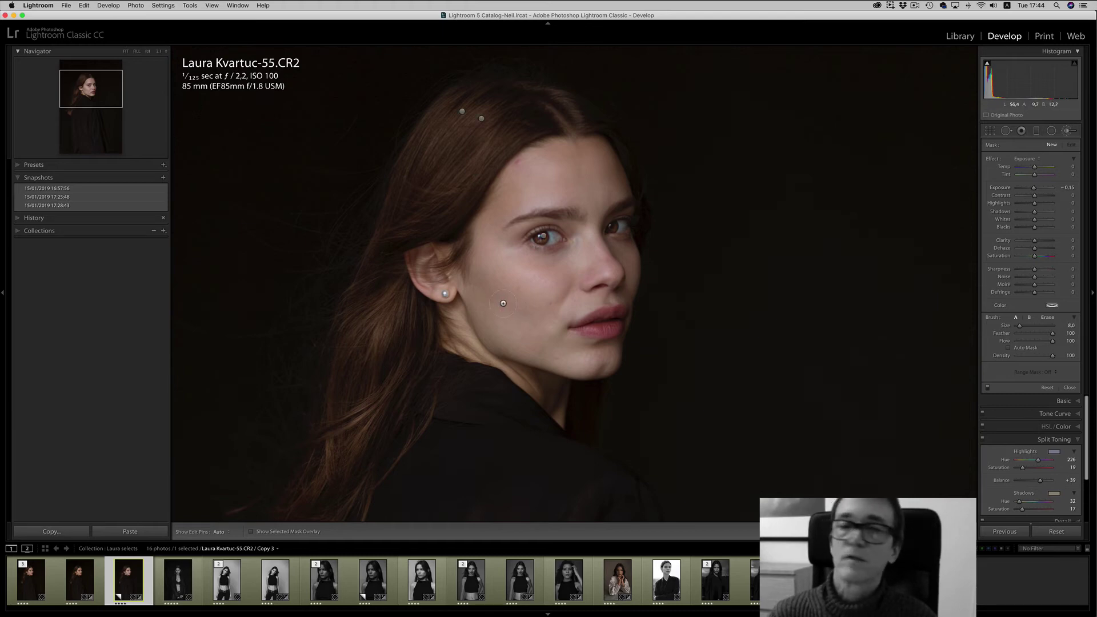
{"action": "key", "text": "h"}
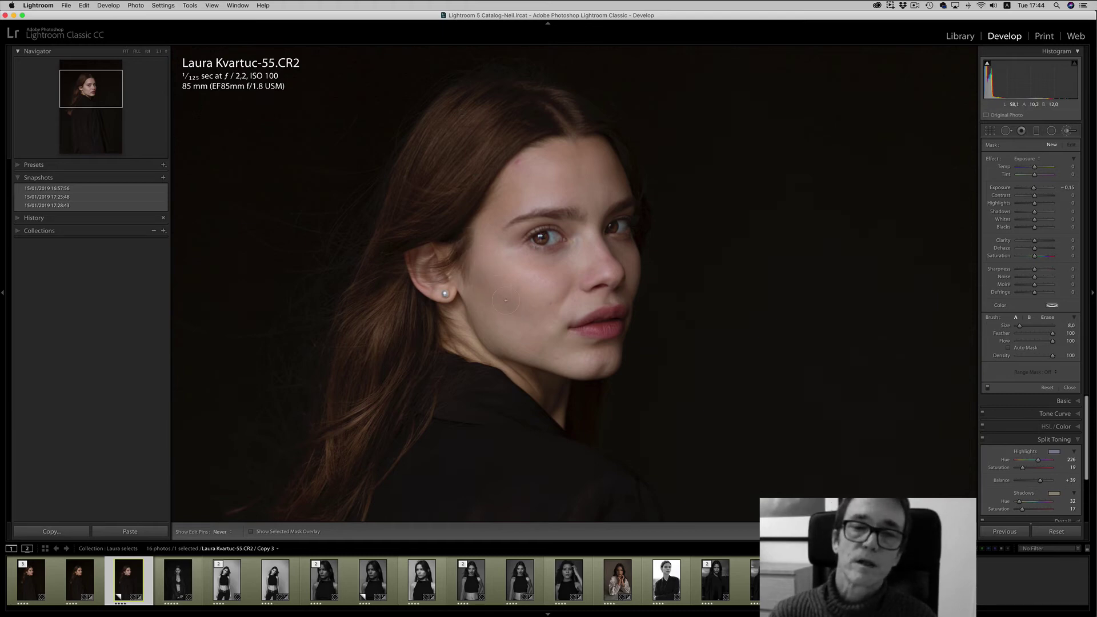
{"action": "left_click_drag", "start_coordinate": [476, 253], "coordinate": [516, 338]}
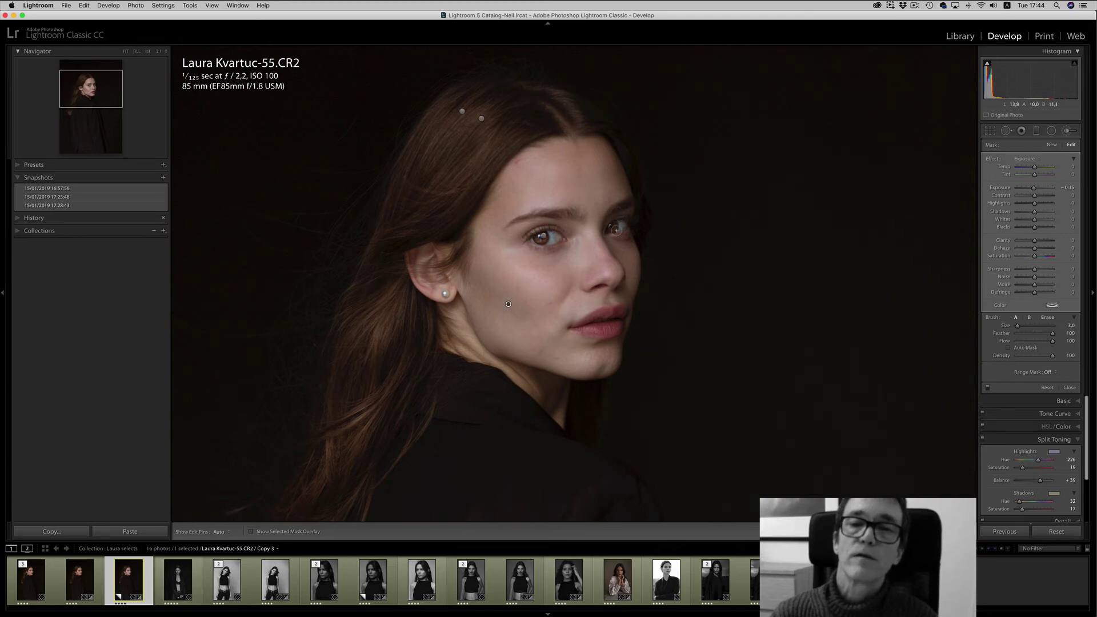
Toggle the edit pins off and on to examine the darkened cheek without overlays
{"action": "key", "text": "h"}
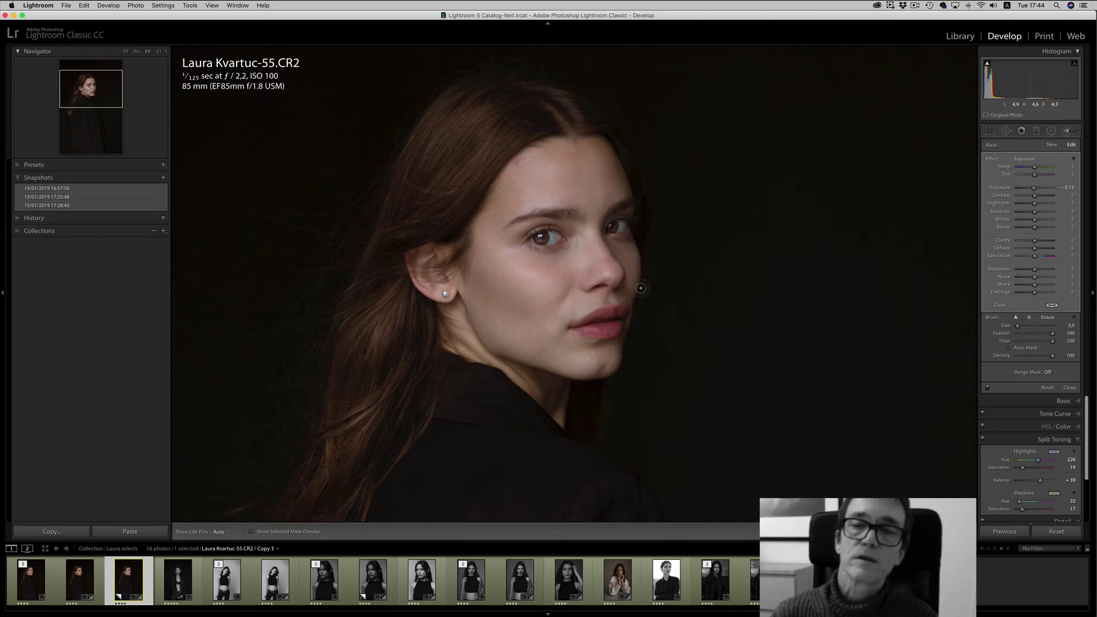
{"action": "key", "text": "h"}
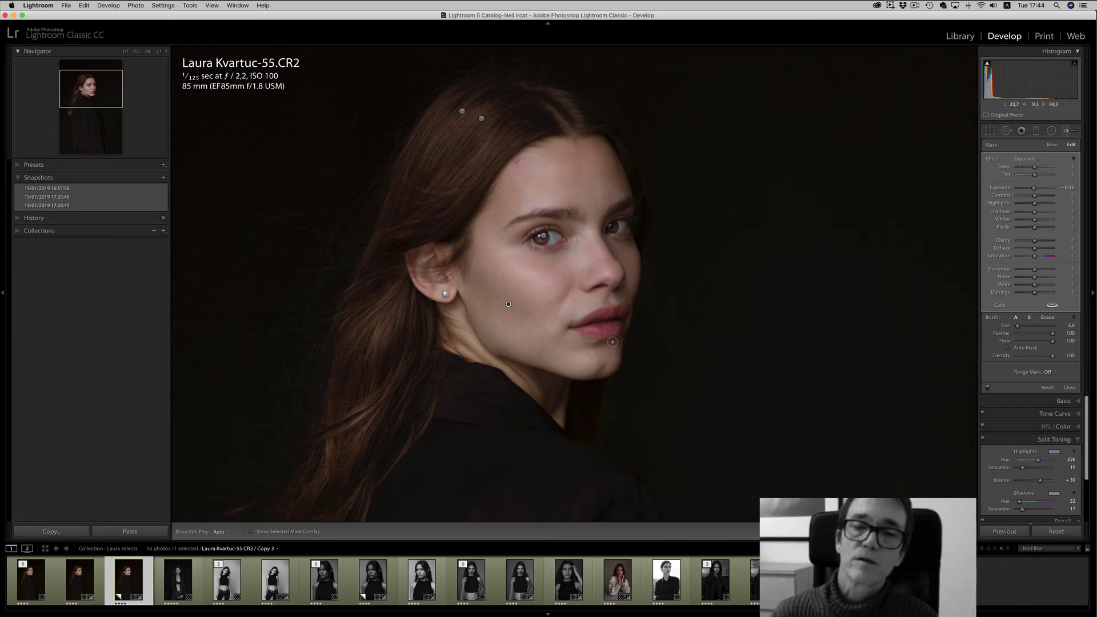
{"action": "key", "text": "h"}
{"action": "key", "text": "h"}
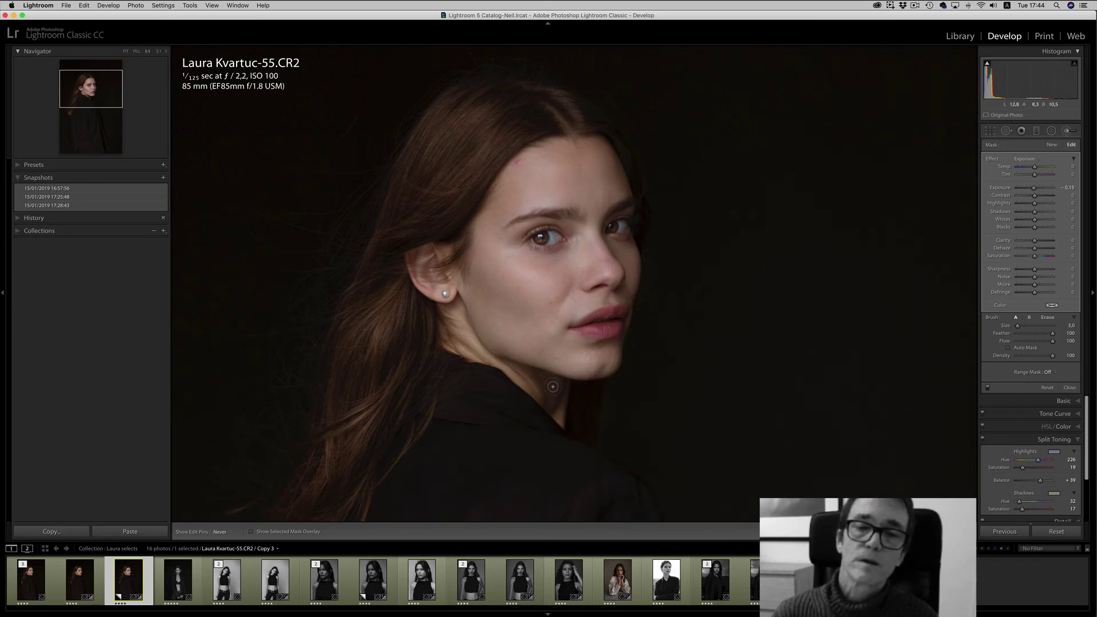
{"action": "key", "text": "h"}
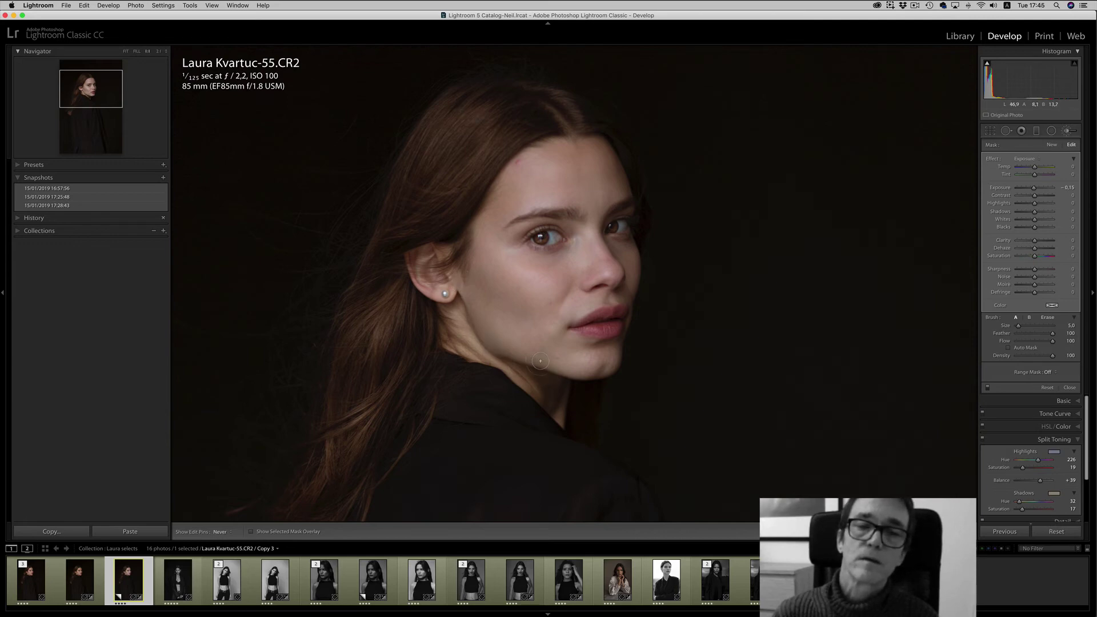
{"action": "key", "text": "h"}
Brush a new Exposure mask of 0.13 over the skin beside the corner of the mouth at brush size 9
{"action": "left_click", "coordinate": [1052, 145]}
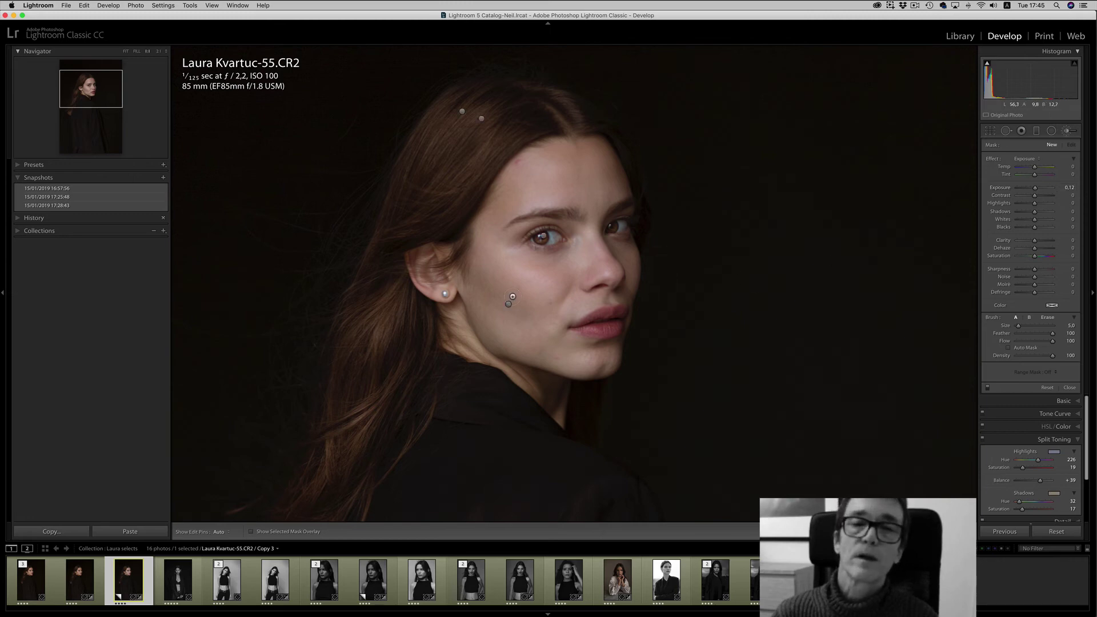
{"action": "key", "text": "bracketright"}
{"action": "key", "text": "bracketright"}
{"action": "key", "text": "bracketright"}
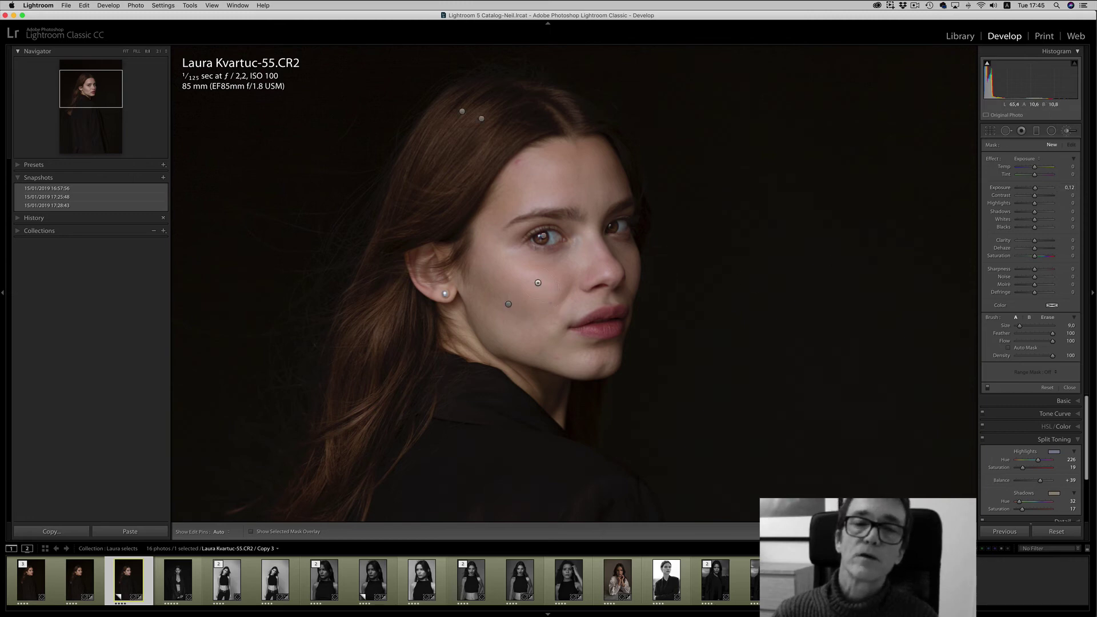
{"action": "key", "text": "bracketright"}
{"action": "key", "text": "h"}
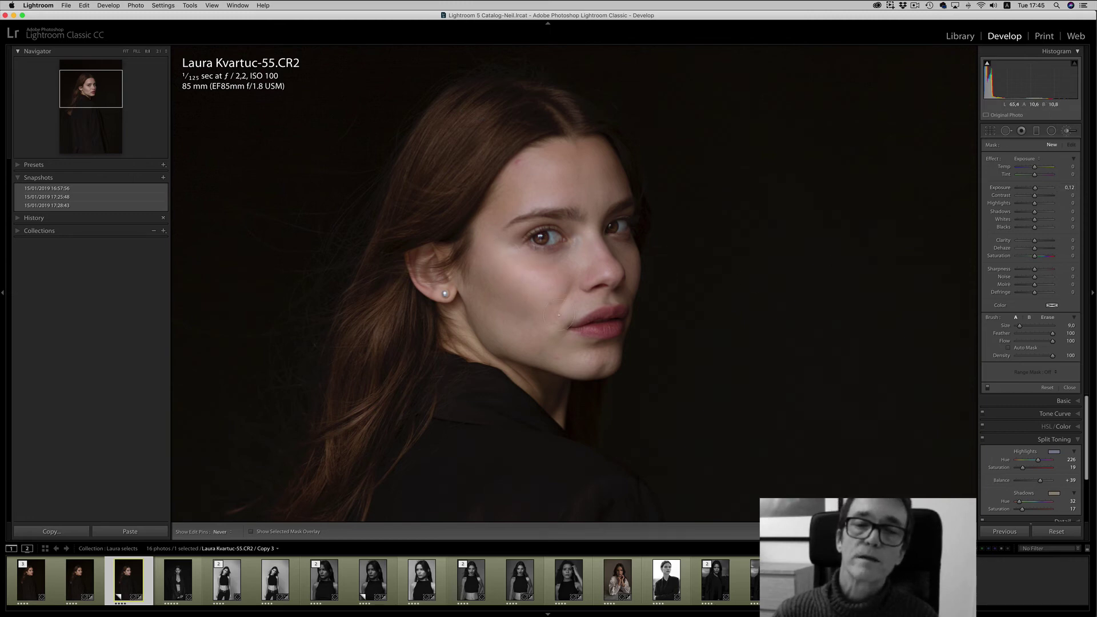
{"action": "left_click_drag", "start_coordinate": [559, 315], "coordinate": [563, 318]}
{"action": "key", "text": "h"}
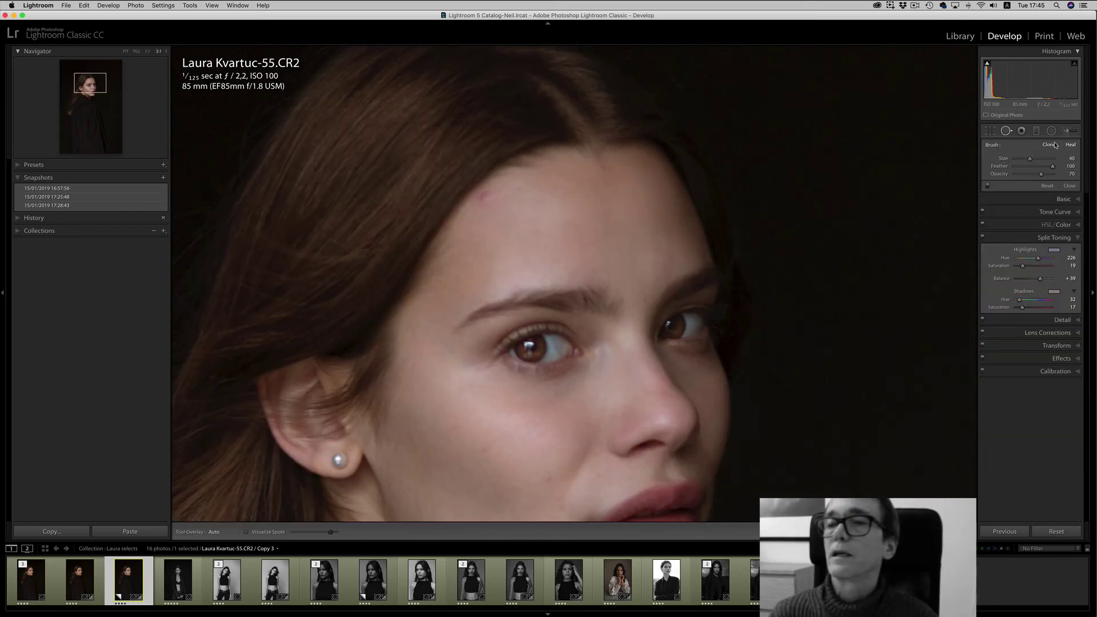
Clone out the red blemish at the forehead hairline, sourcing from the clear forehead skin just below it
{"action": "left_click", "coordinate": [1049, 146]}
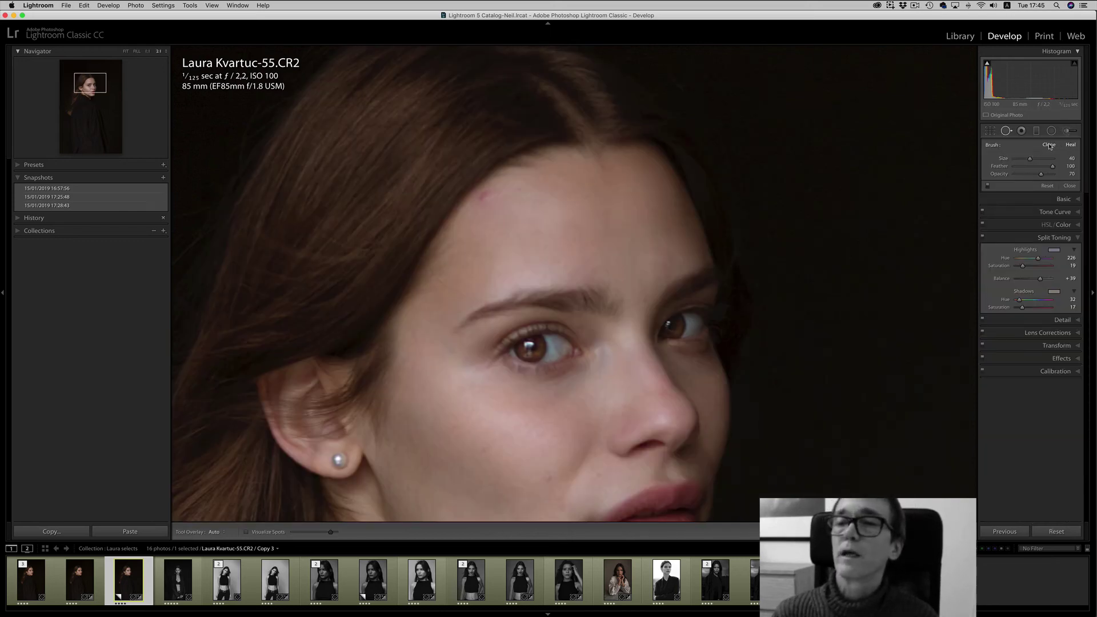
{"action": "left_click", "coordinate": [484, 197]}
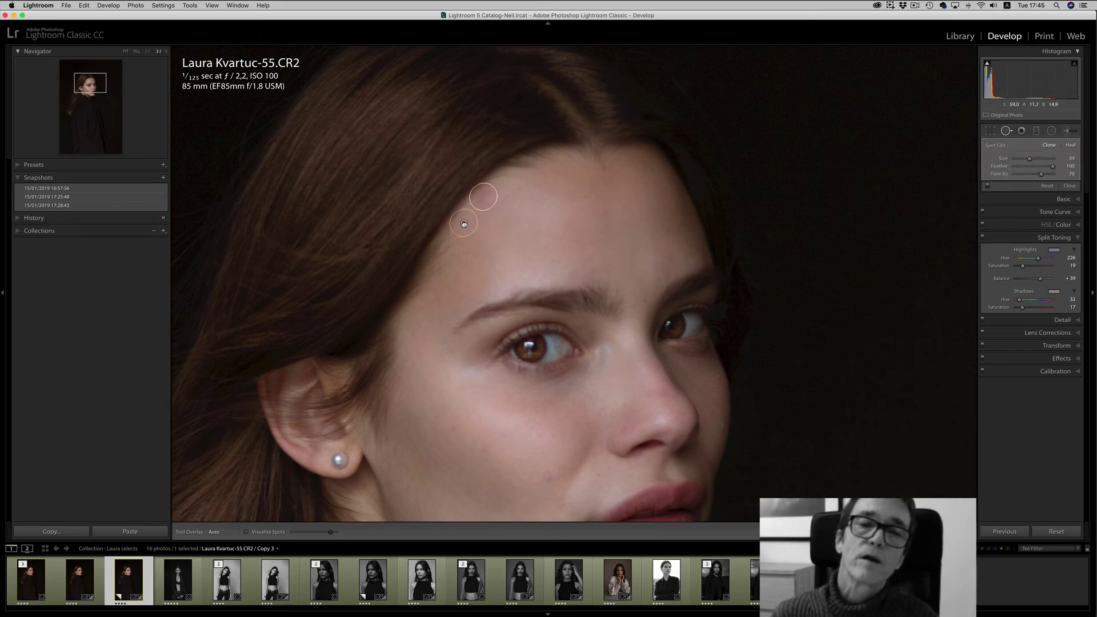
{"action": "left_click_drag", "start_coordinate": [491, 224], "coordinate": [494, 222]}
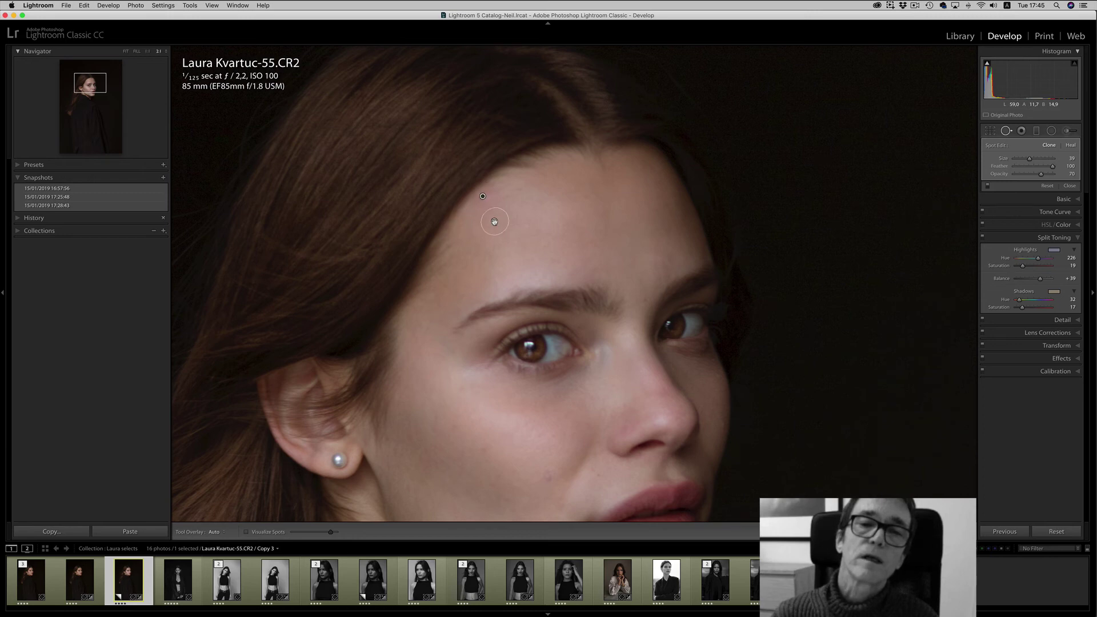
{"action": "left_click", "coordinate": [1006, 131]}
Crop the full portrait to a 4 x 5 / 8 x 10 aspect, framing the head and upper body
{"action": "left_click", "coordinate": [779, 213]}
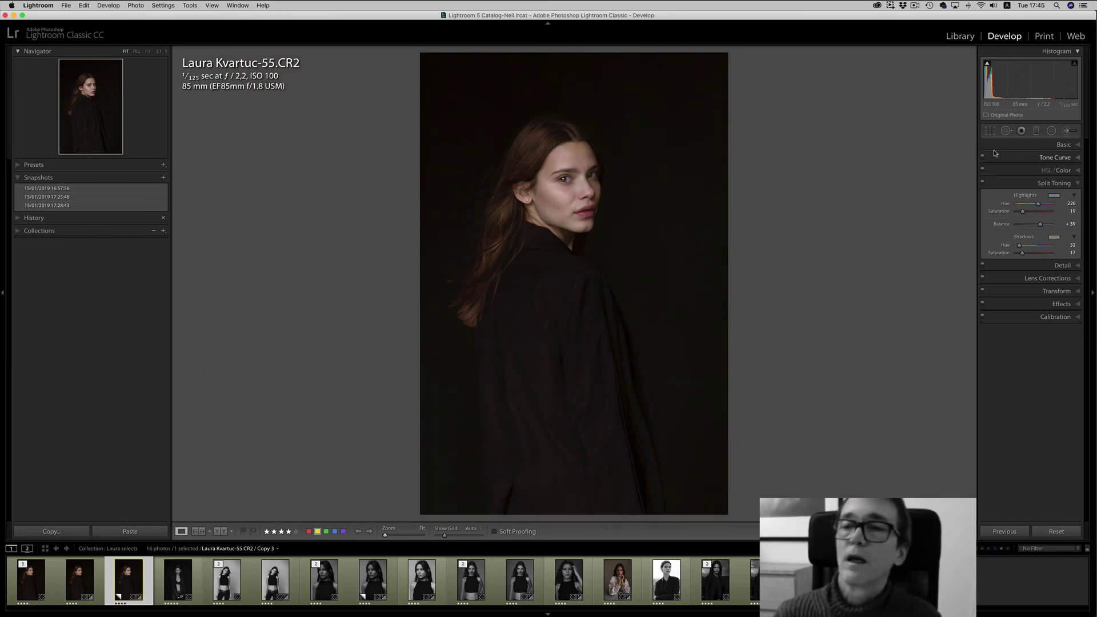
{"action": "left_click", "coordinate": [990, 131]}
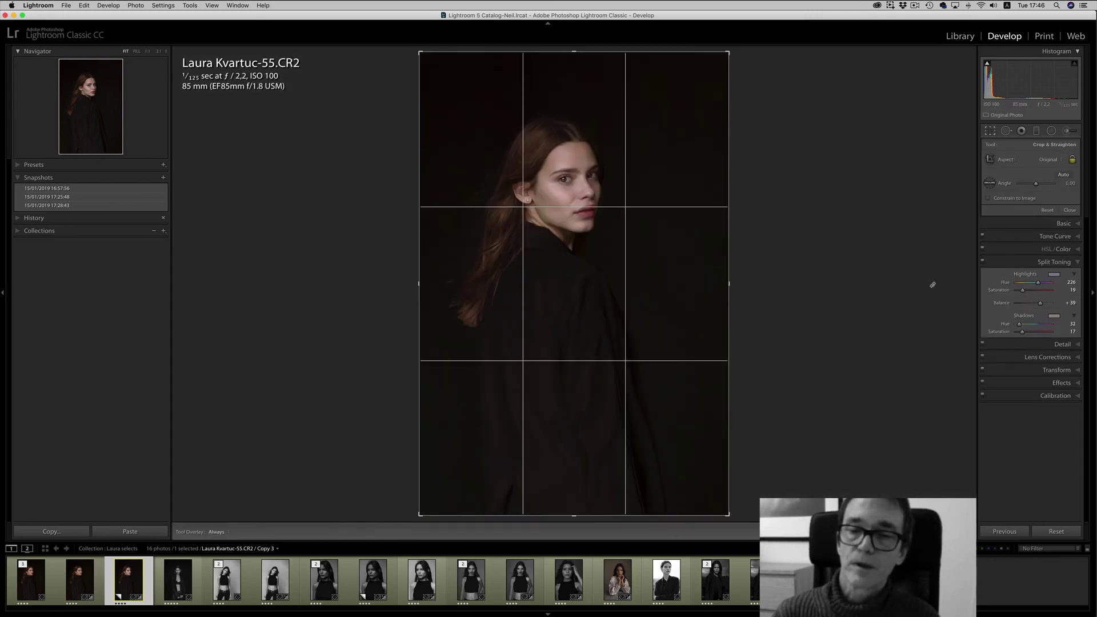
{"action": "left_click", "coordinate": [1050, 161]}
{"action": "left_click", "coordinate": [1049, 186]}
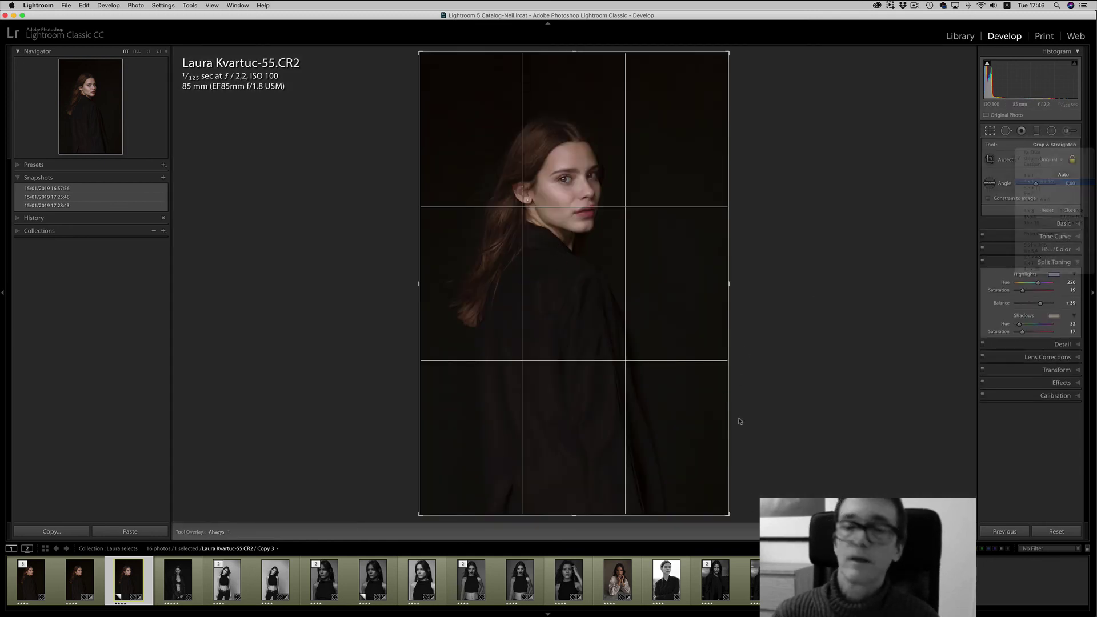
{"action": "left_click_drag", "start_coordinate": [728, 476], "coordinate": [694, 436]}
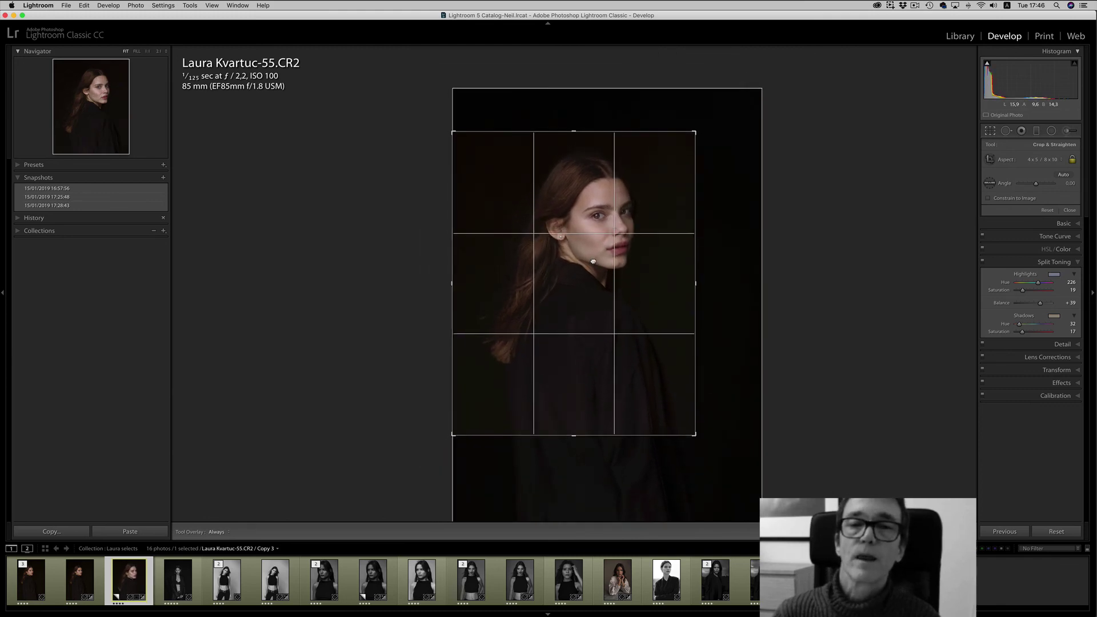
{"action": "key", "text": "Return"}
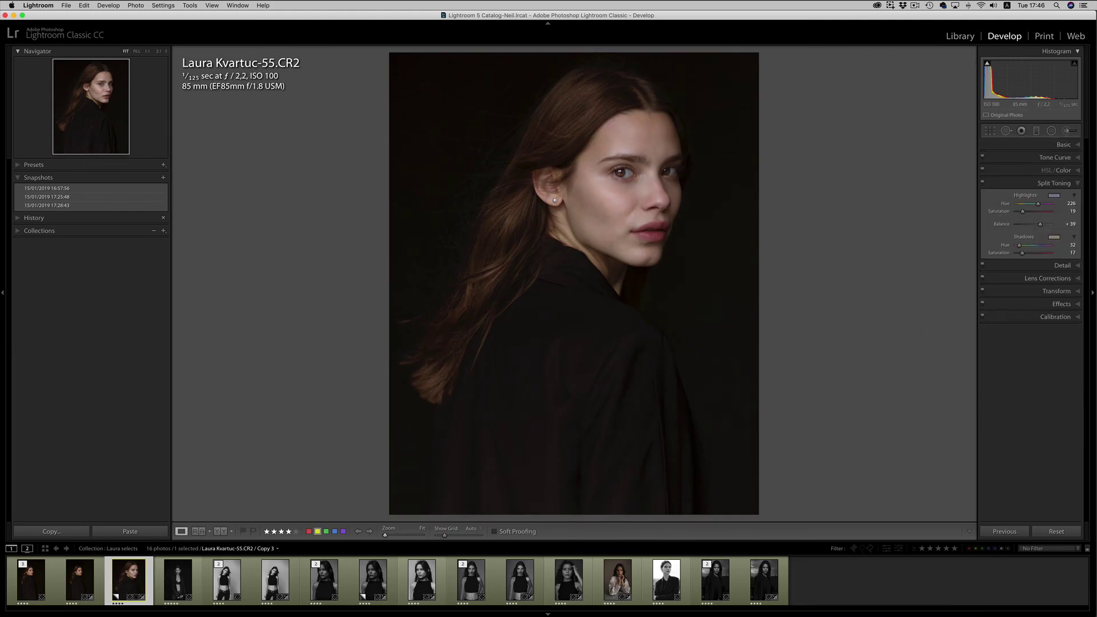